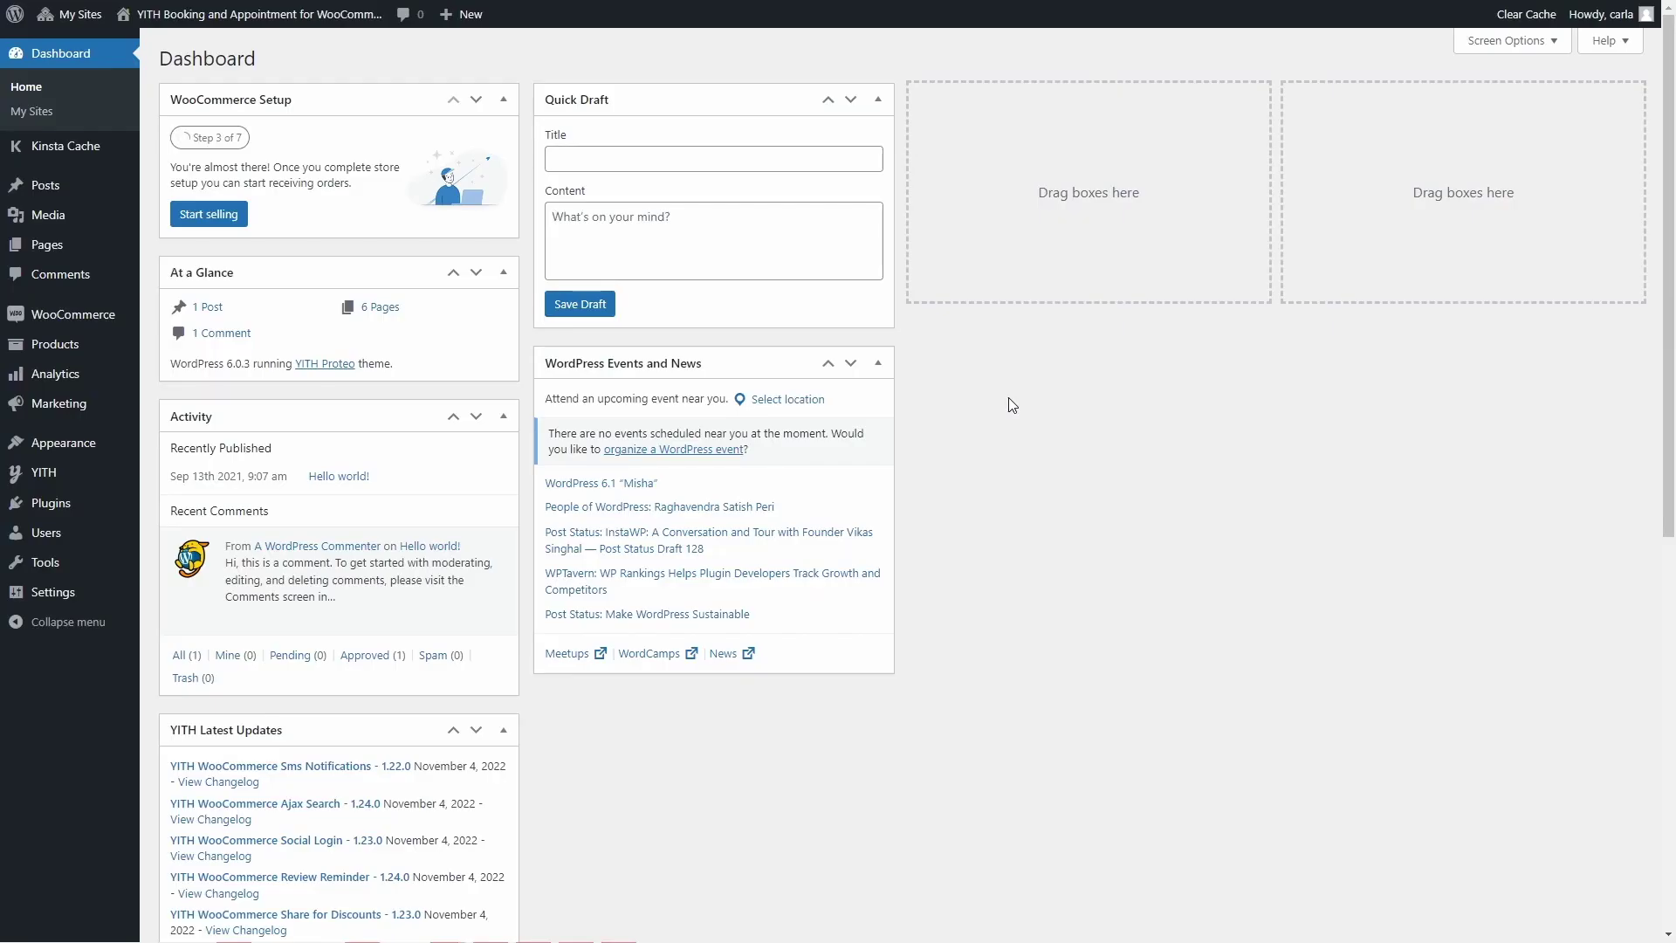
Go to the Booking and Appointment Configuration's Price rules page from the YITH menu
{"action": "mouse_move", "coordinate": [60, 478]}
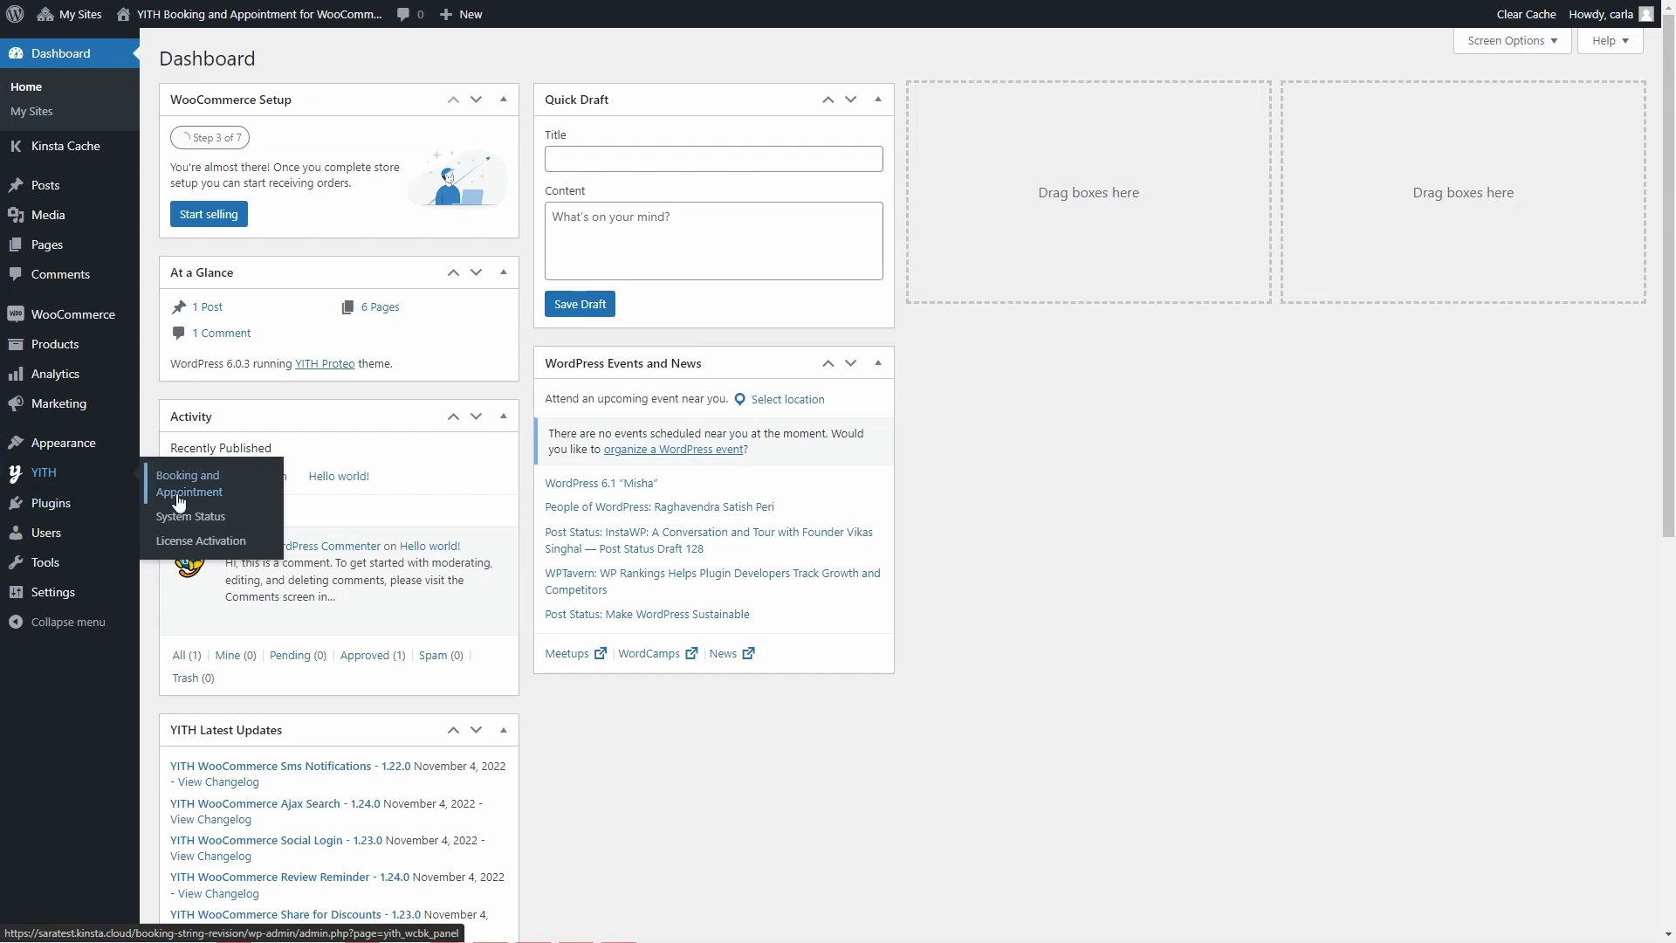
{"action": "left_click", "coordinate": [178, 501]}
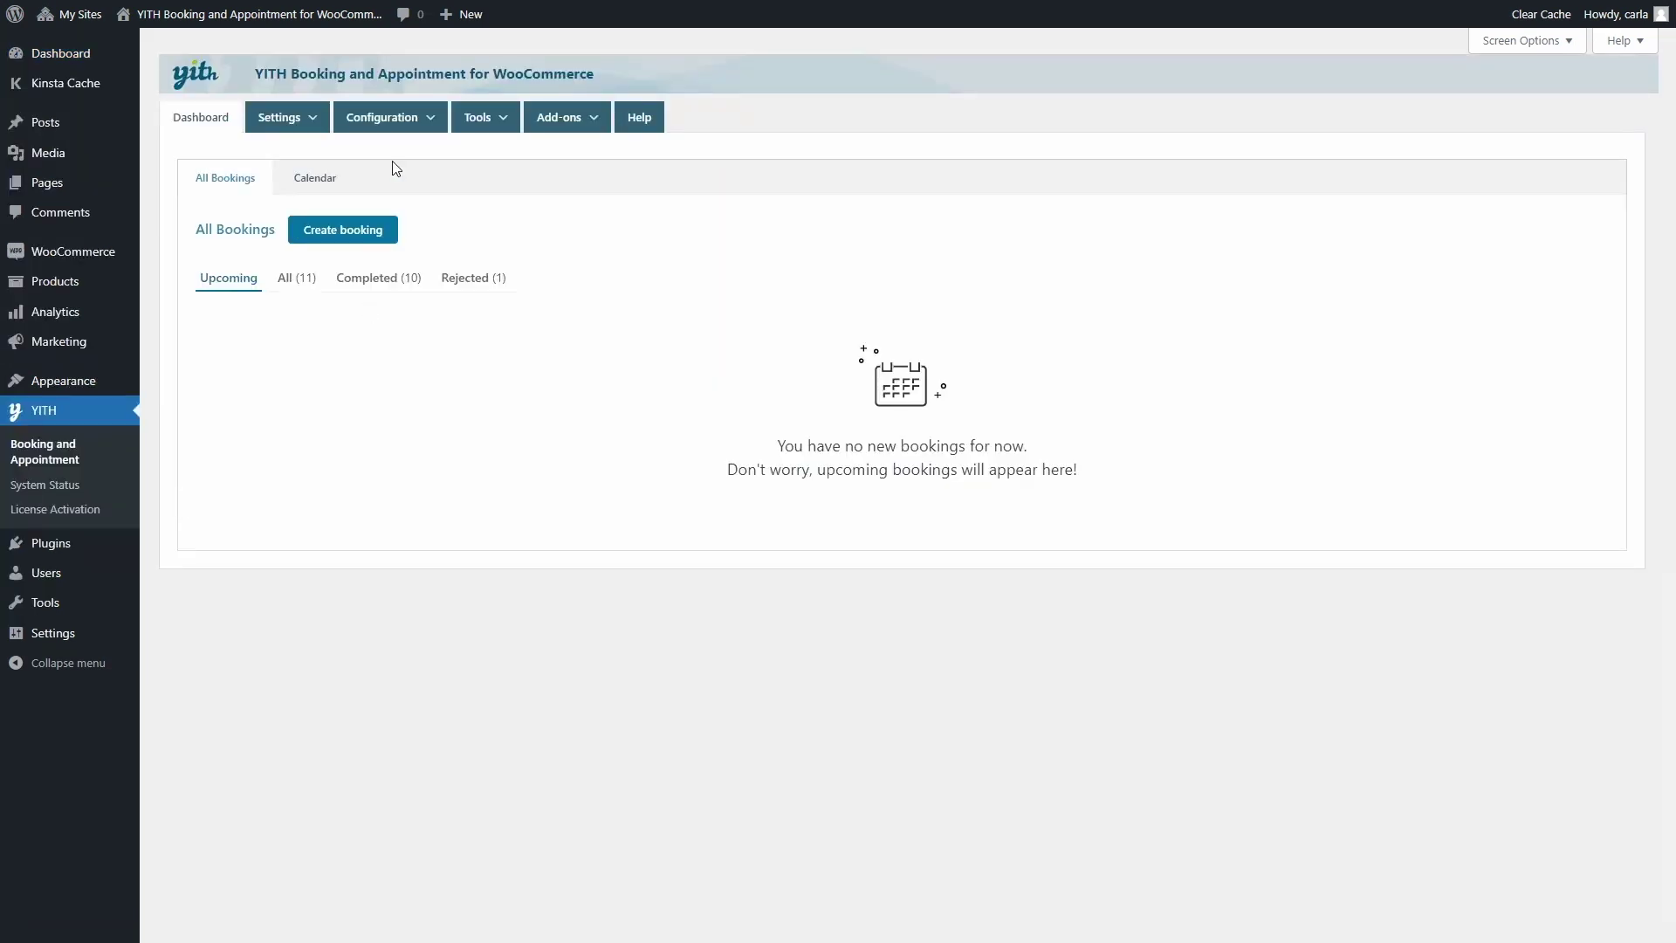
{"action": "mouse_move", "coordinate": [406, 127]}
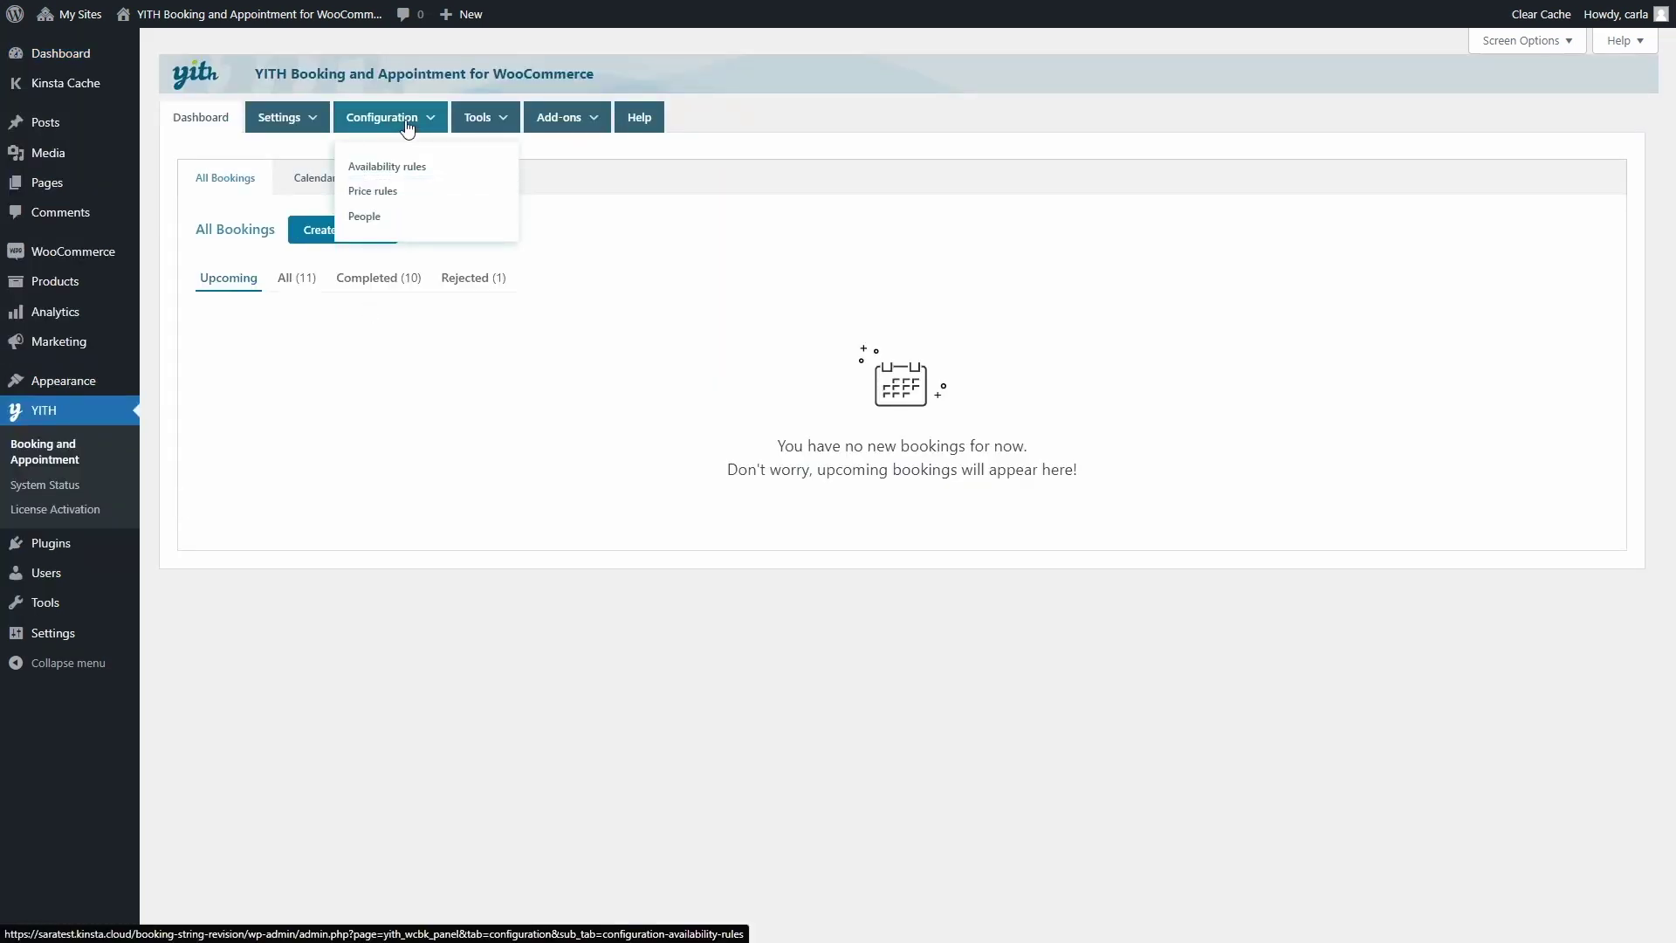
{"action": "left_click", "coordinate": [392, 197]}
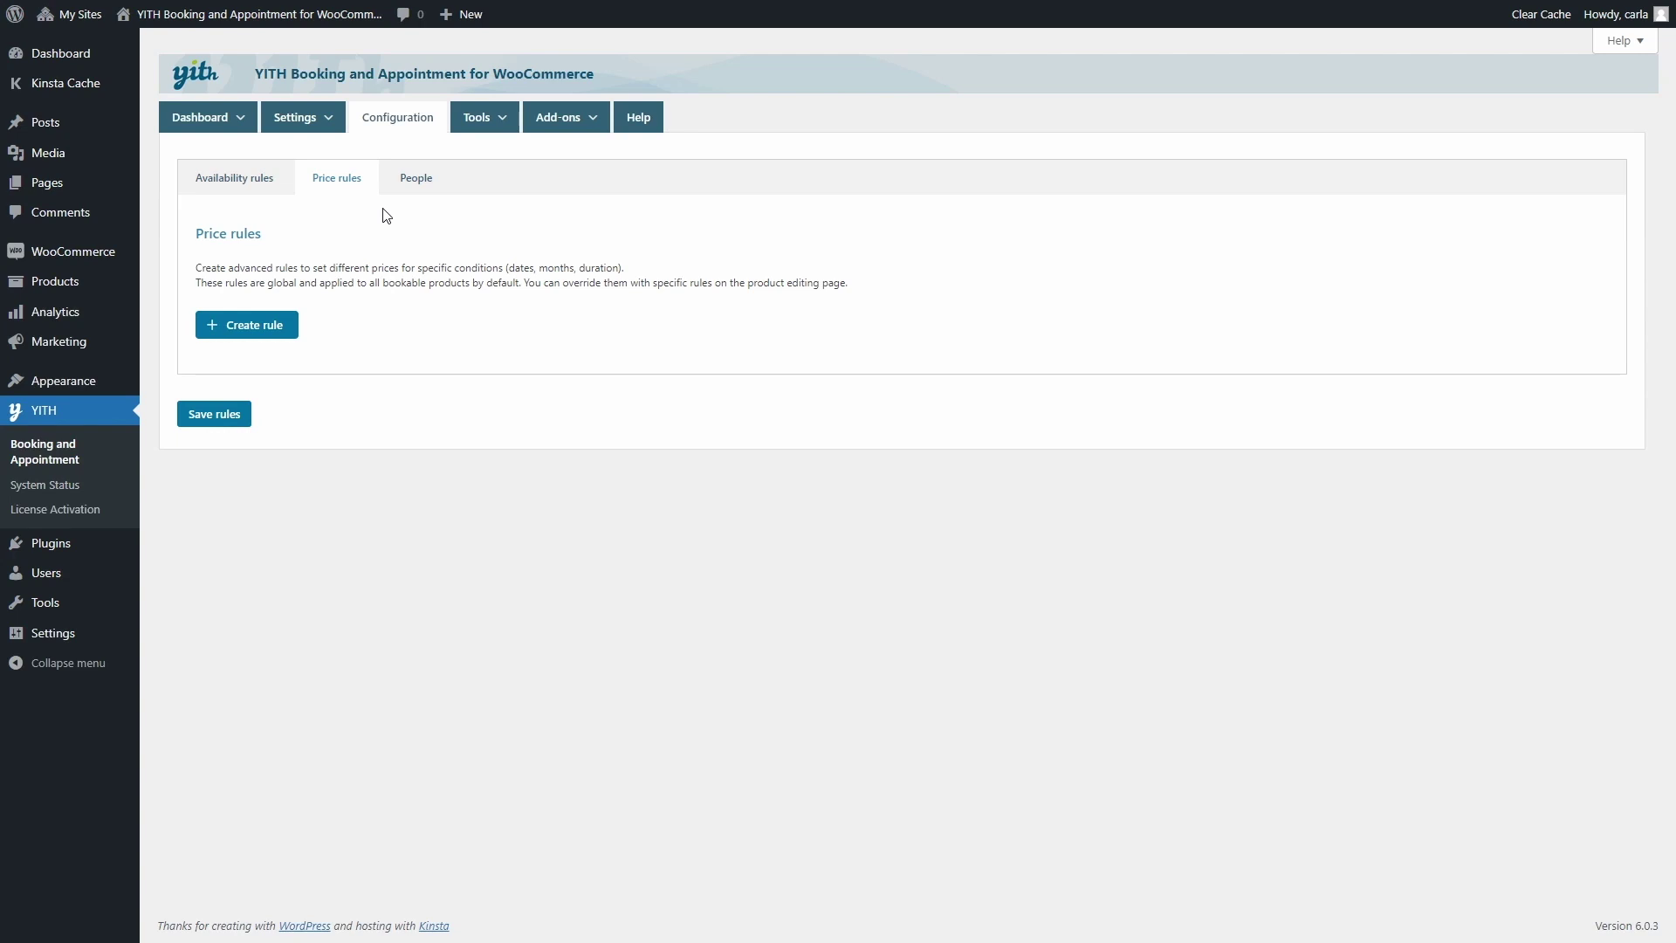
Create a new price rule and review the Conditions Type options
{"action": "left_click", "coordinate": [240, 334]}
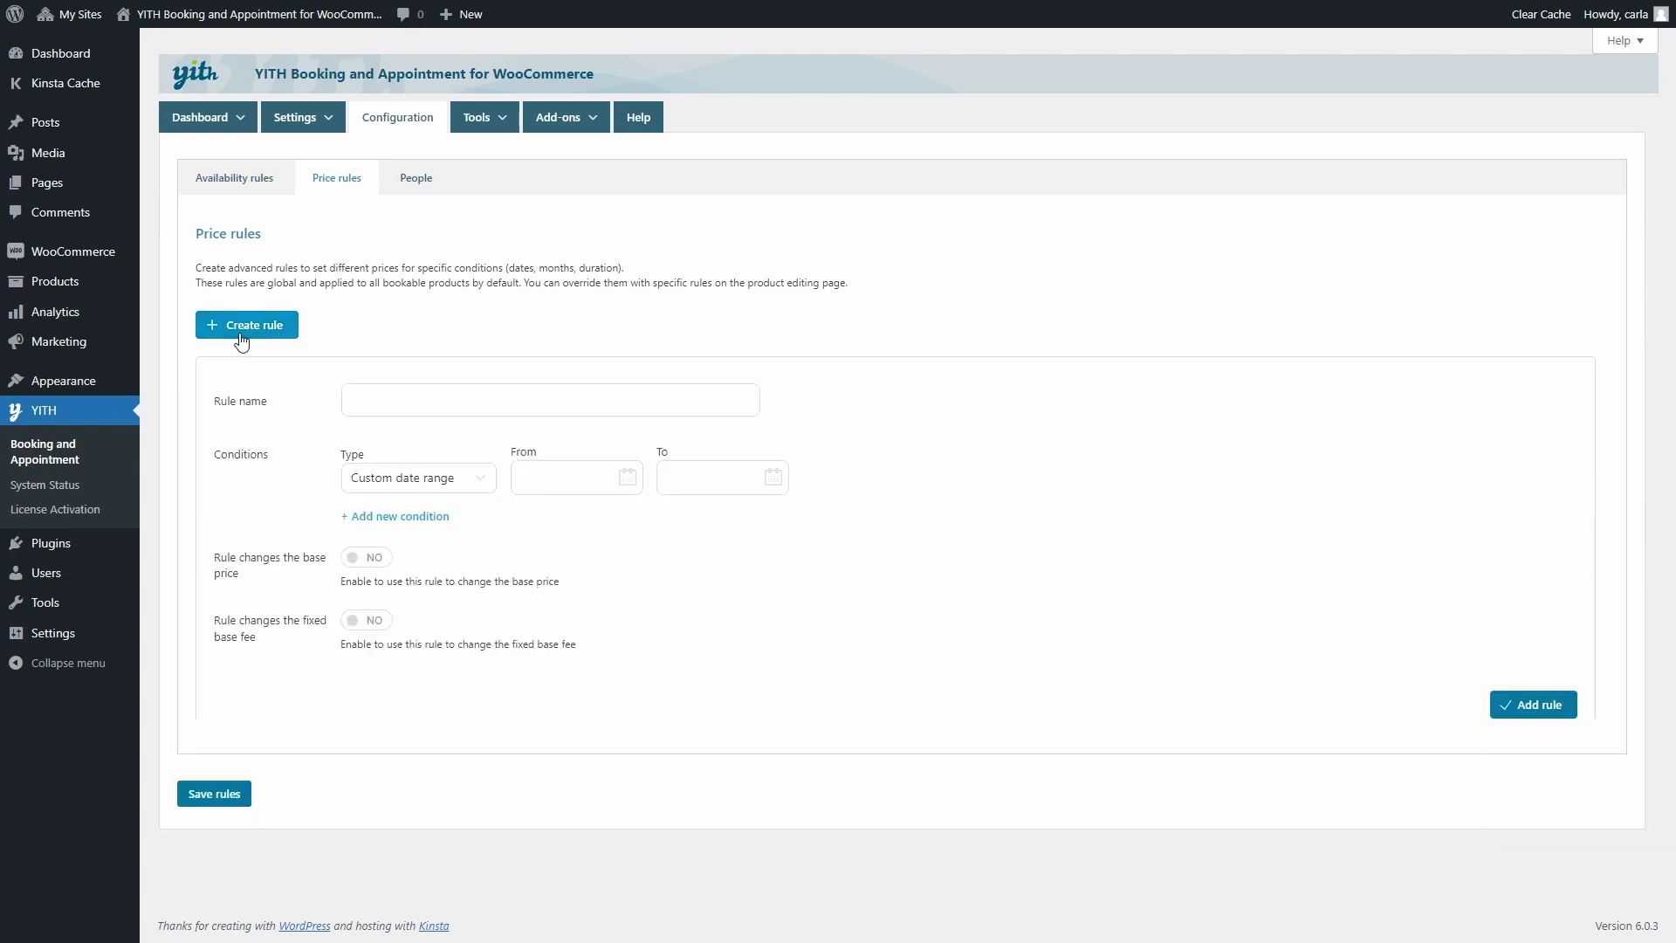
{"action": "left_click", "coordinate": [398, 481]}
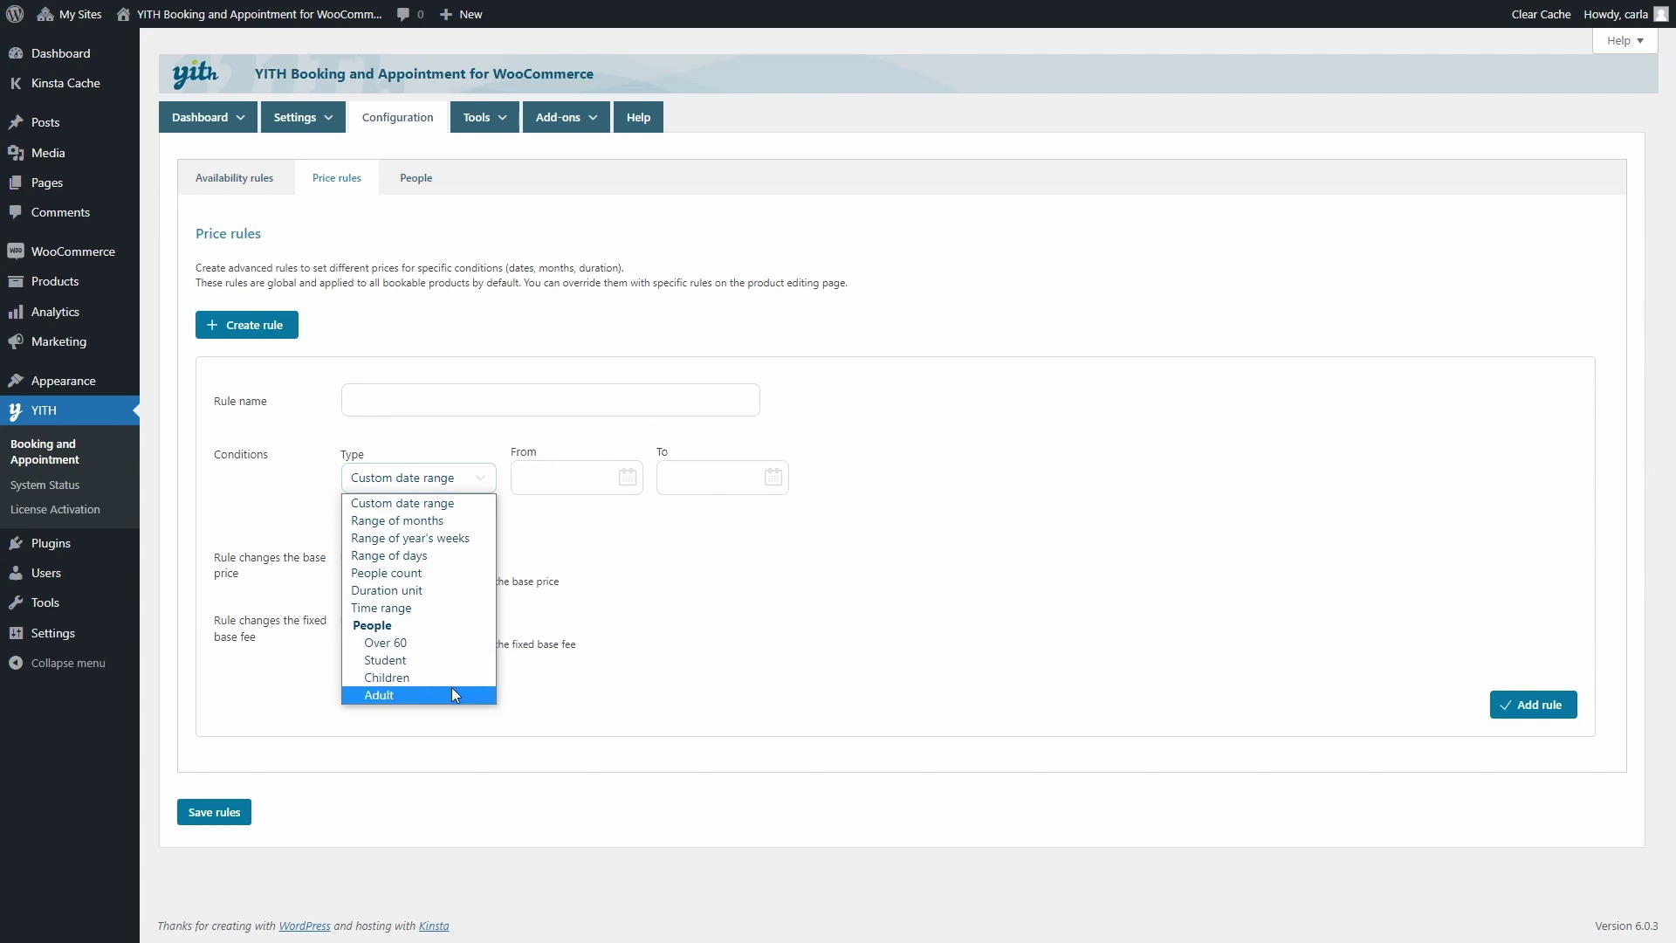
Name the rule 'Group discount' and set a People count condition starting from 4
{"action": "left_click", "coordinate": [407, 393]}
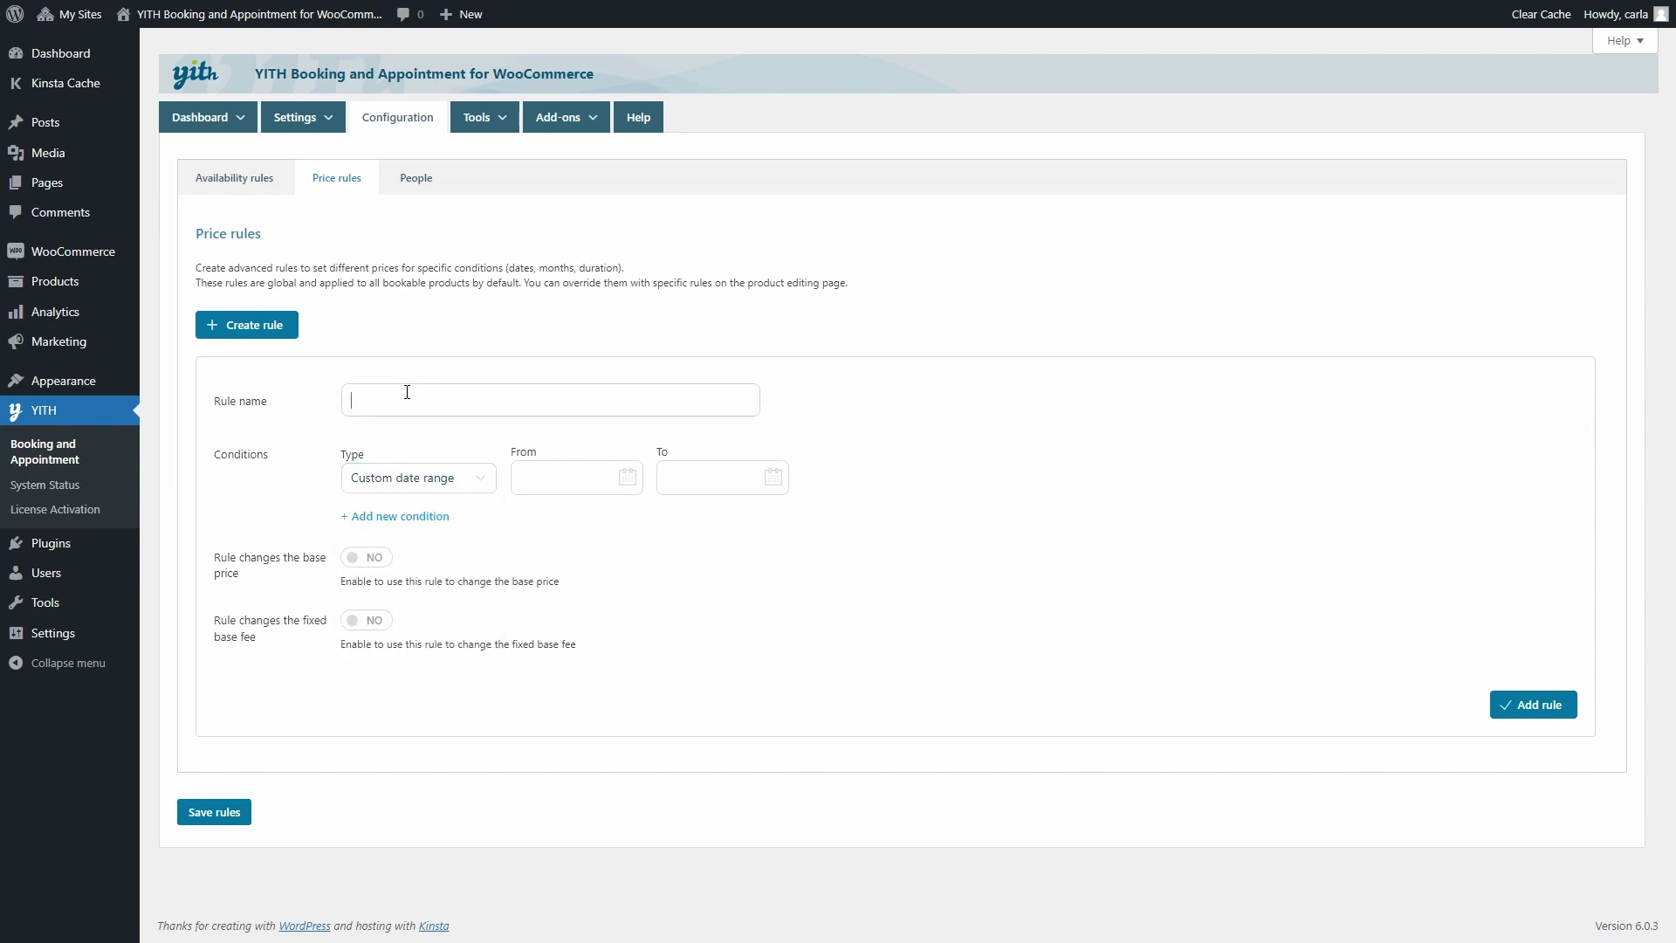
{"action": "type", "text": "Group discount"}
{"action": "left_click", "coordinate": [417, 478]}
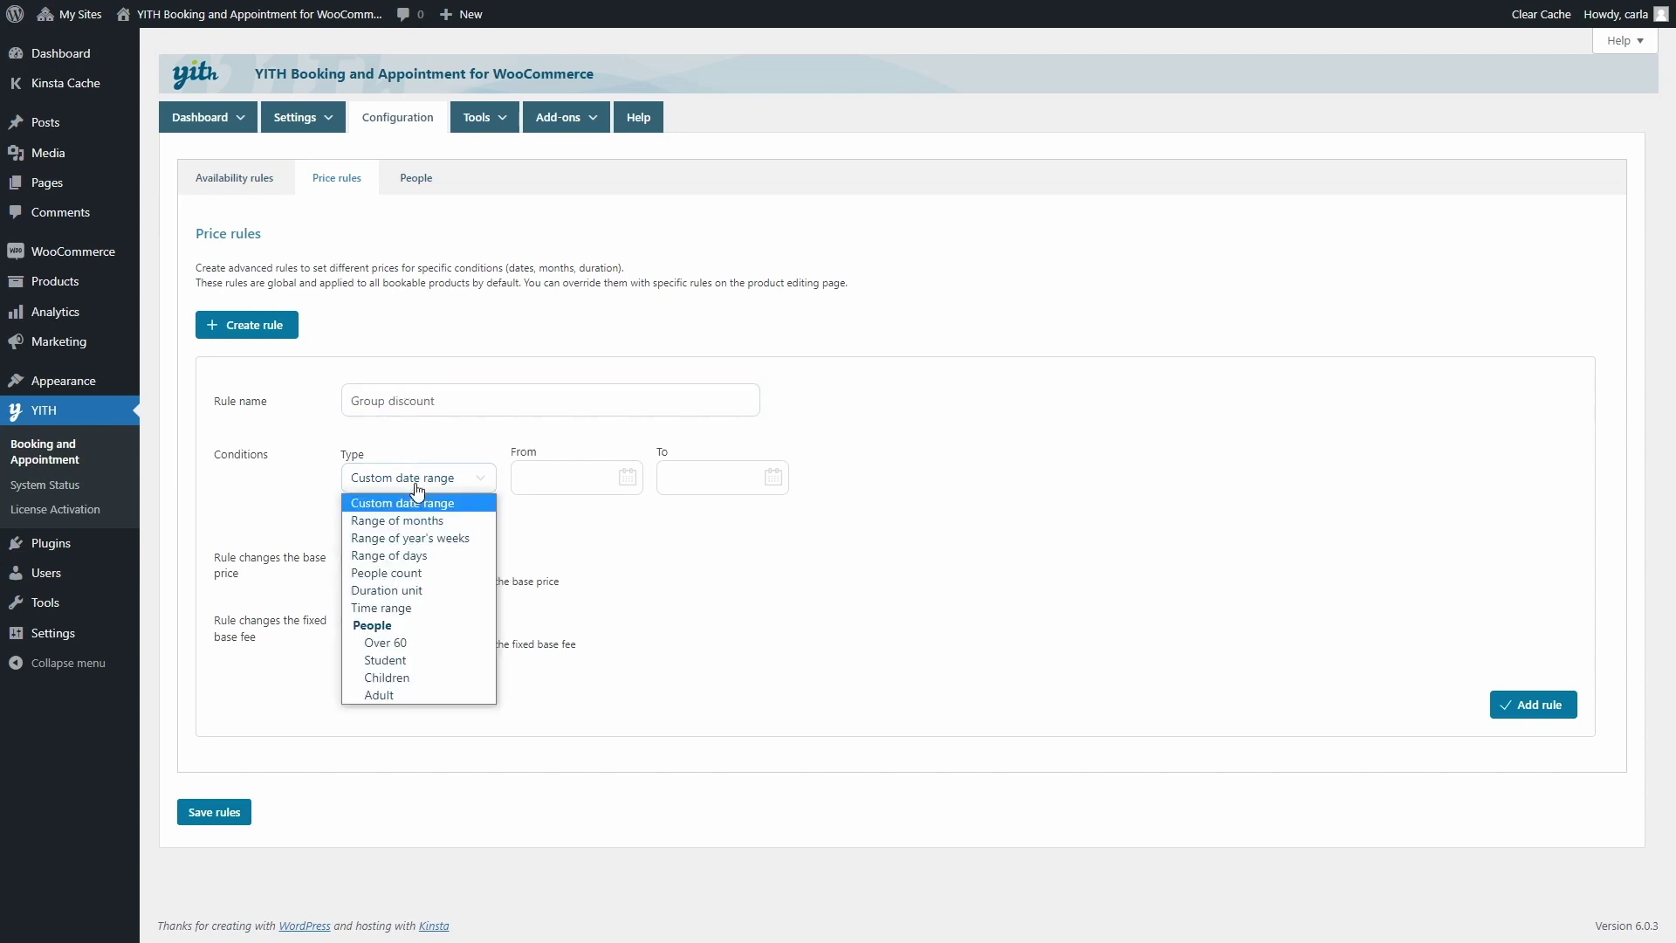
{"action": "left_click", "coordinate": [417, 573]}
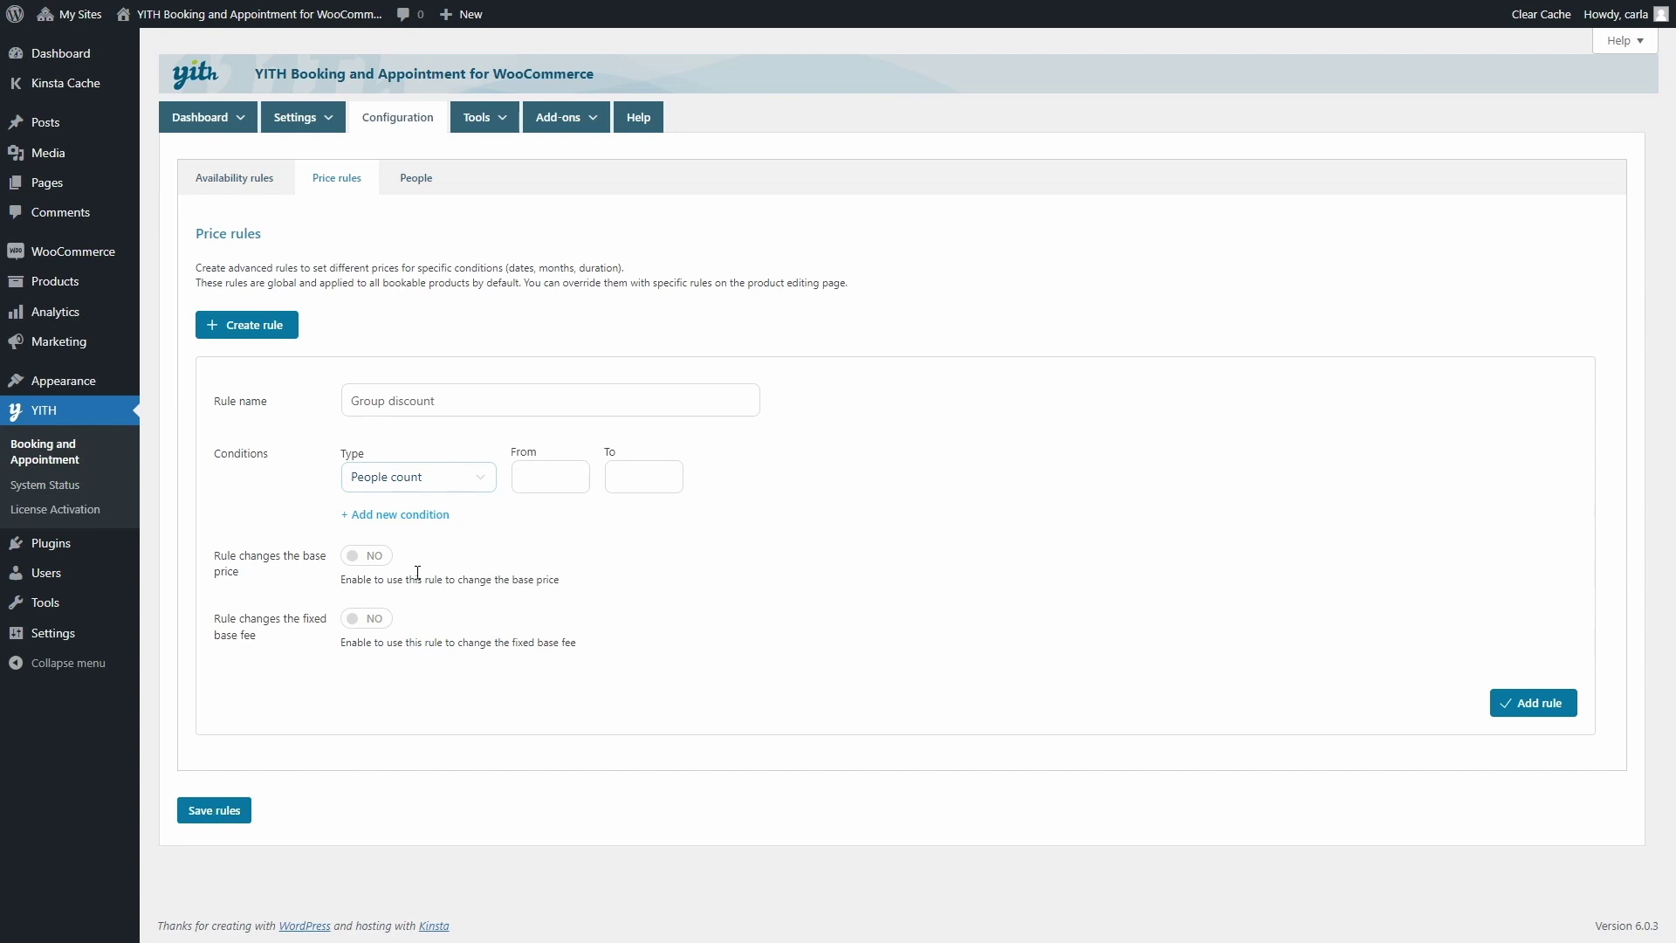
{"action": "left_click", "coordinate": [551, 476]}
{"action": "type", "text": "4"}
Make Group discount decrease the base price by 20%, then add and save the rule
{"action": "left_click", "coordinate": [386, 561]}
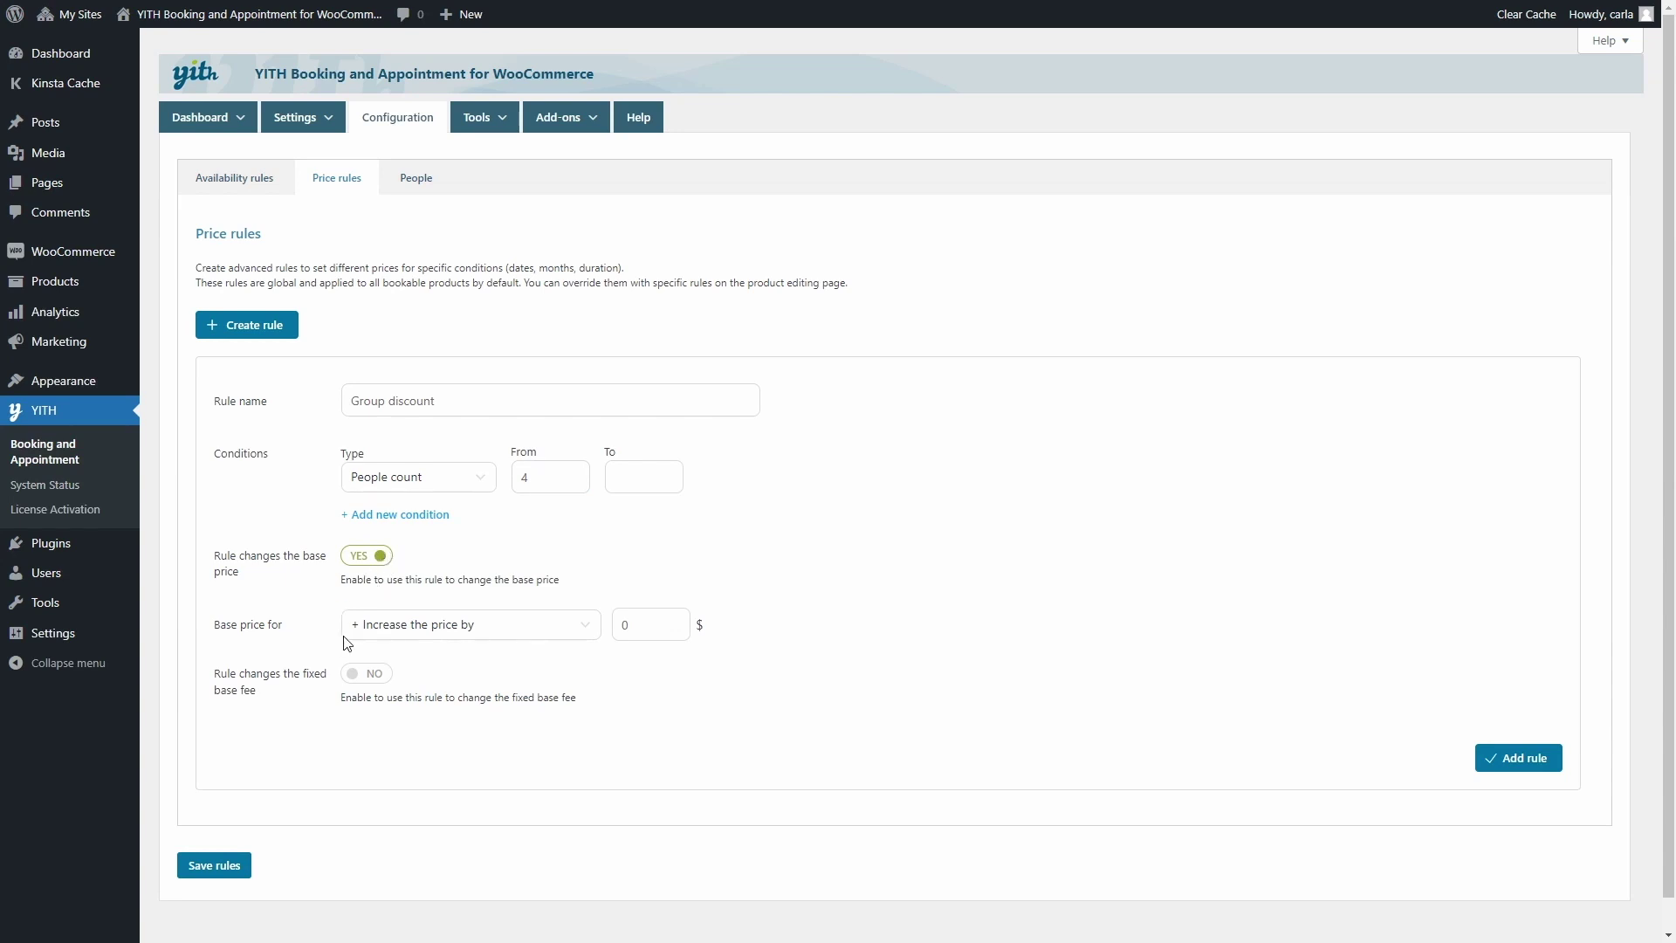
{"action": "left_click", "coordinate": [447, 633]}
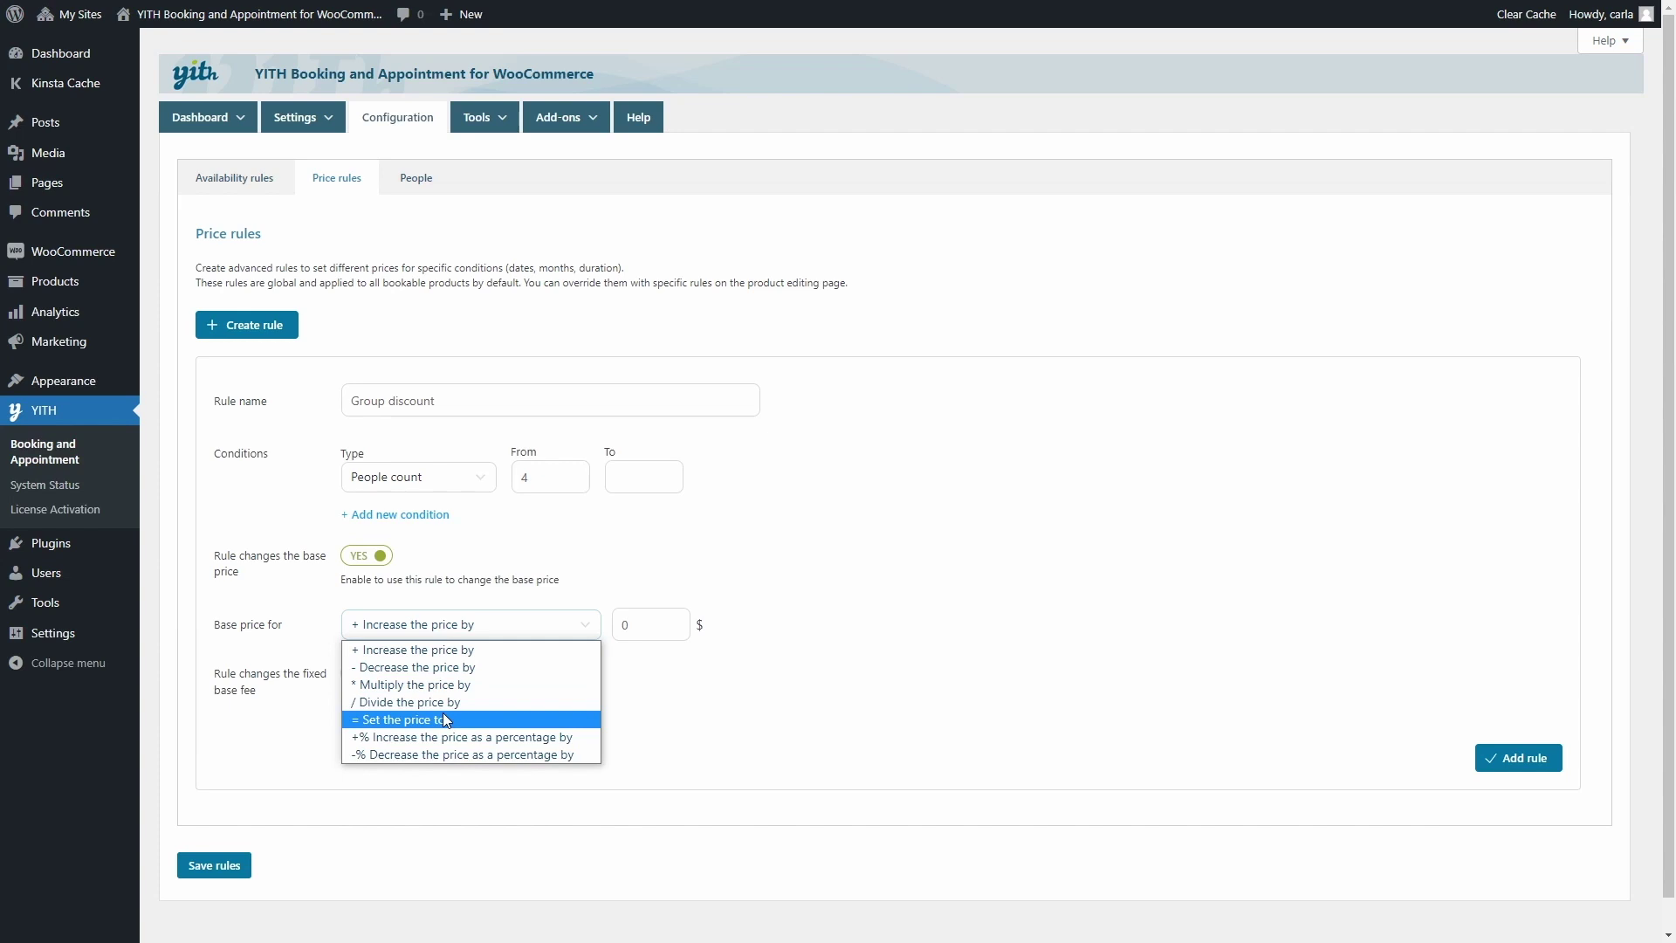
{"action": "left_click", "coordinate": [456, 756]}
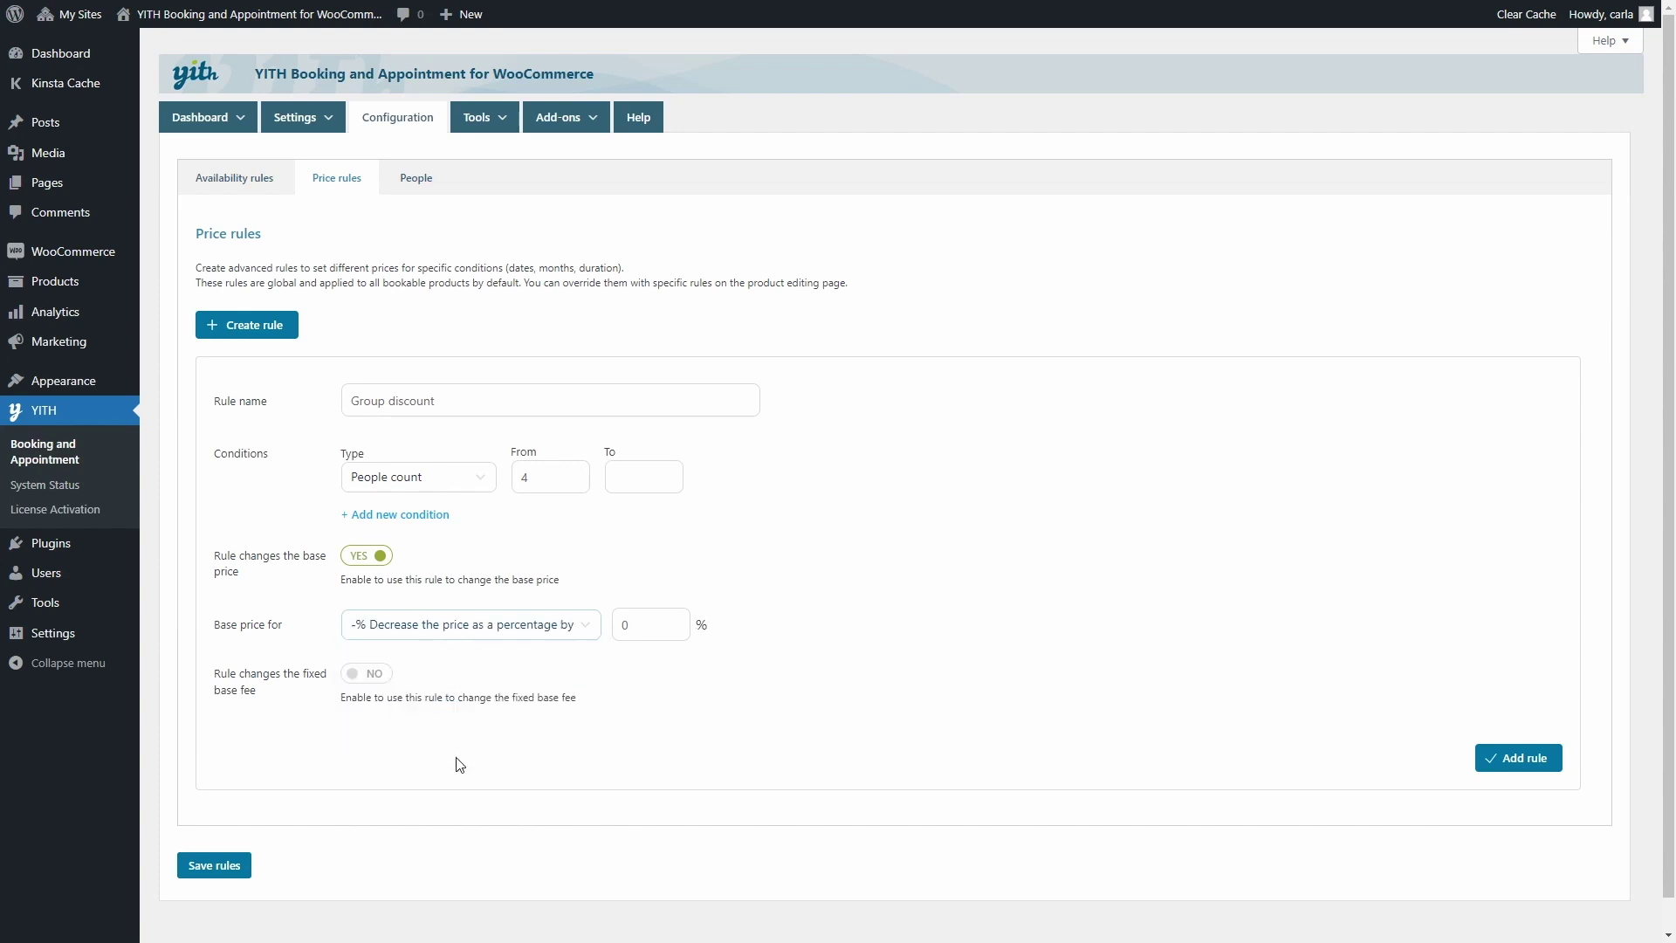
{"action": "left_click", "coordinate": [624, 624]}
{"action": "type", "text": "10"}
{"action": "left_click", "coordinate": [1486, 765]}
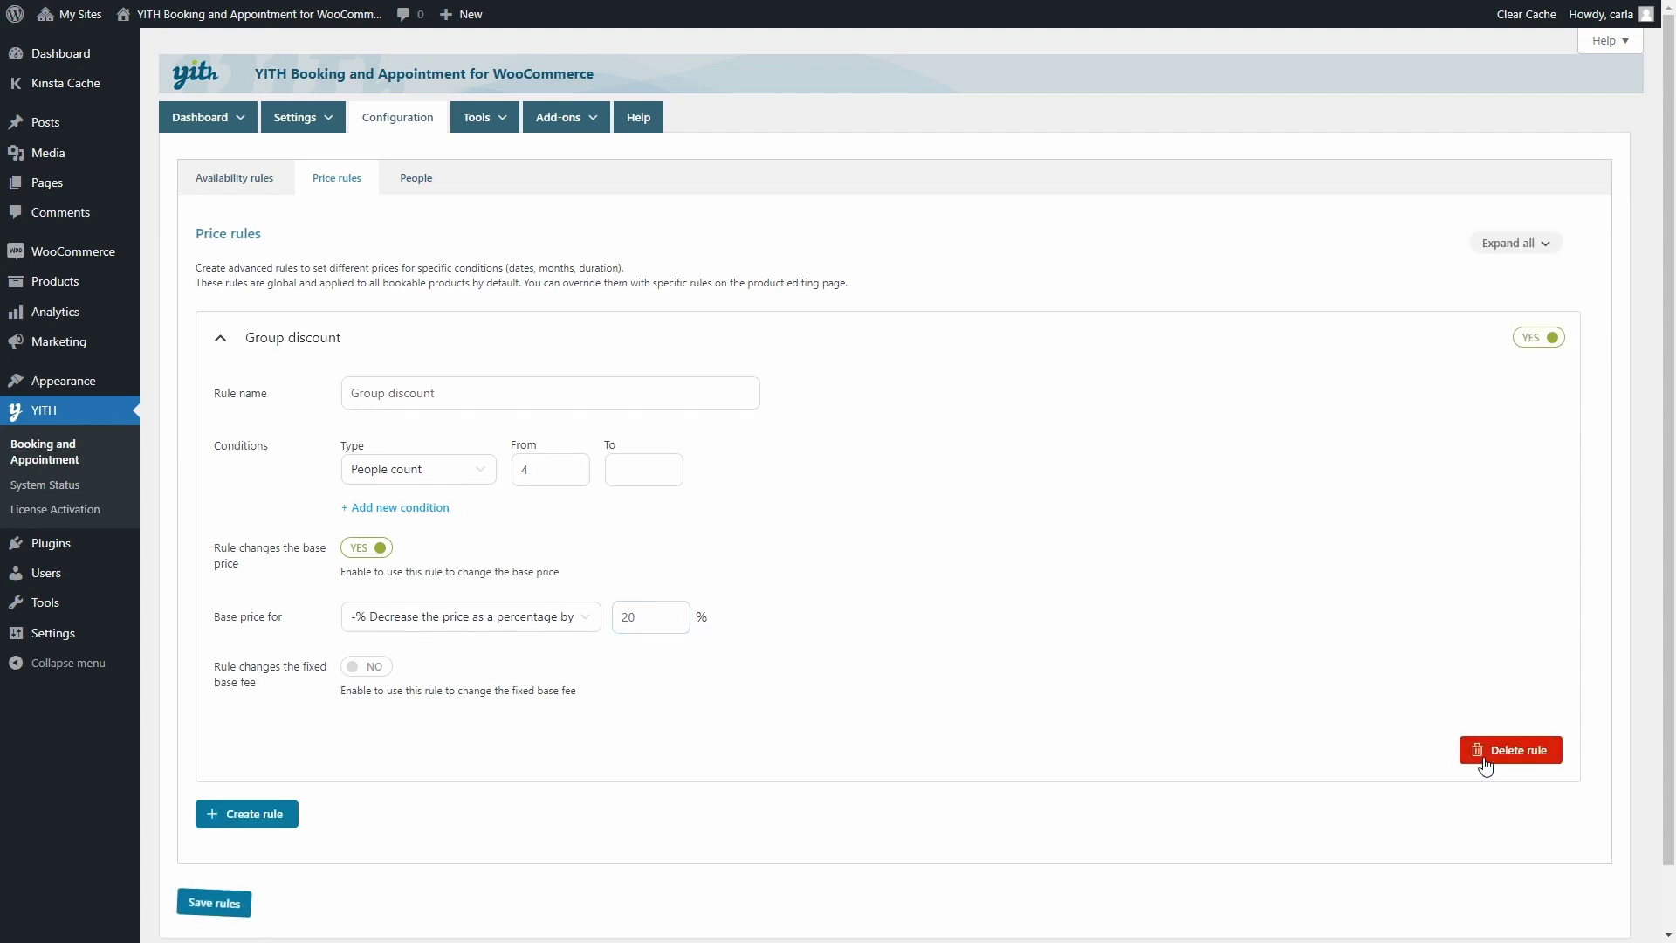
{"action": "left_click", "coordinate": [196, 901]}
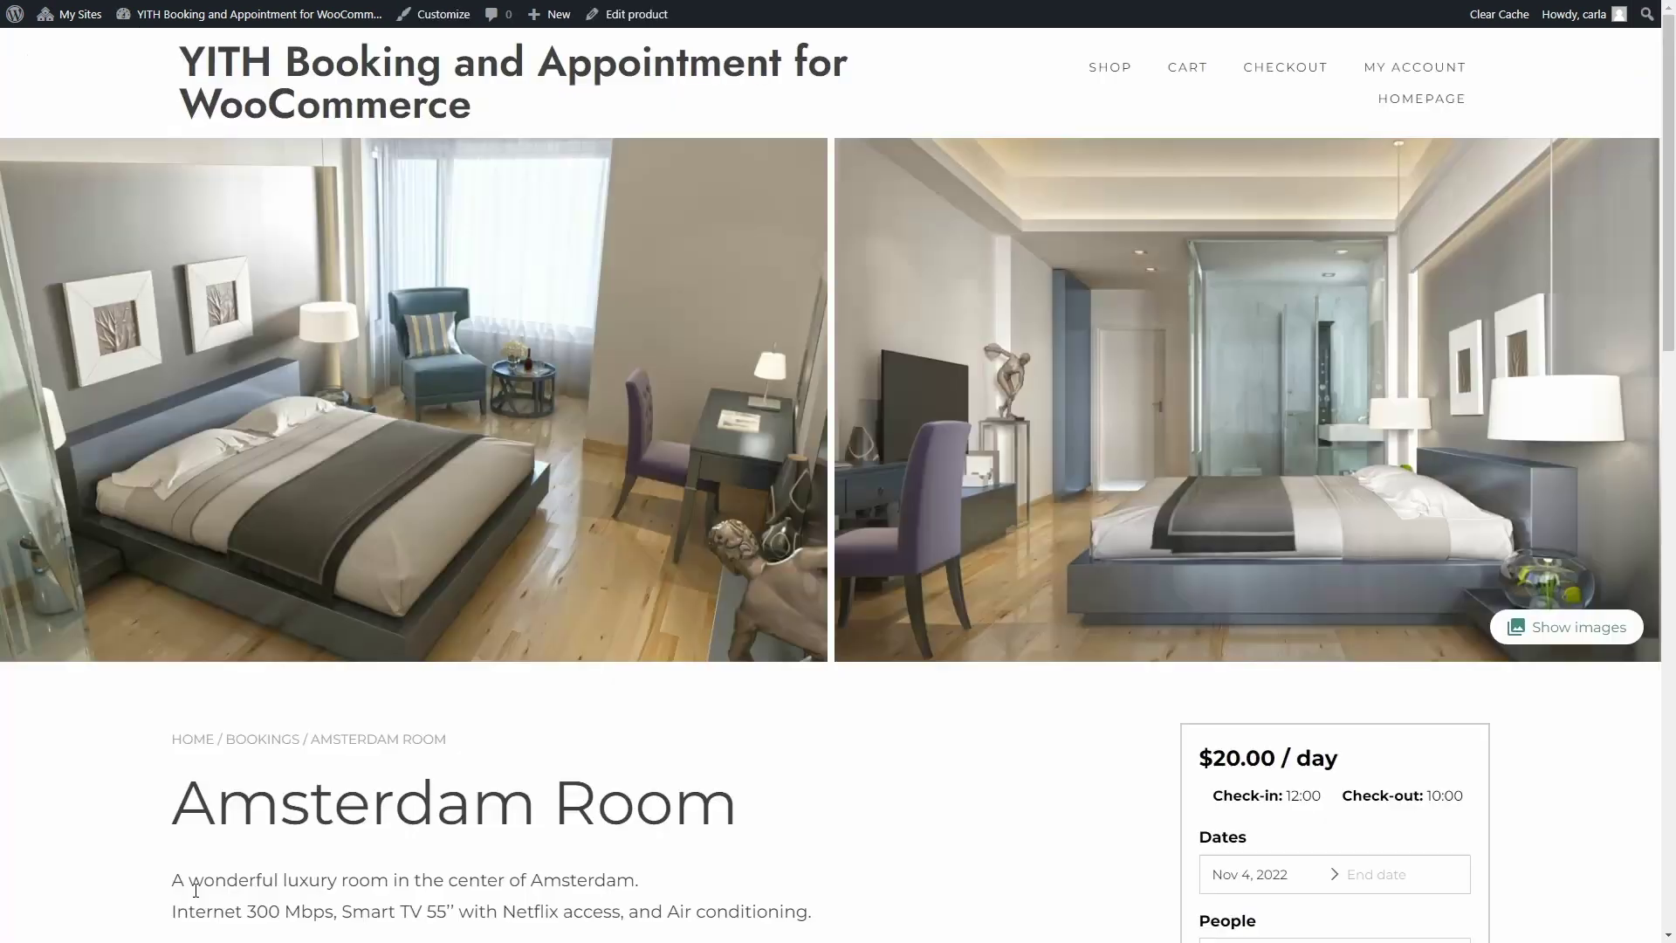
Set the Amsterdam Room end date to November 5 and add one adult
{"action": "scroll", "coordinate": [207, 927], "scroll_direction": "down", "scroll_amount": 4}
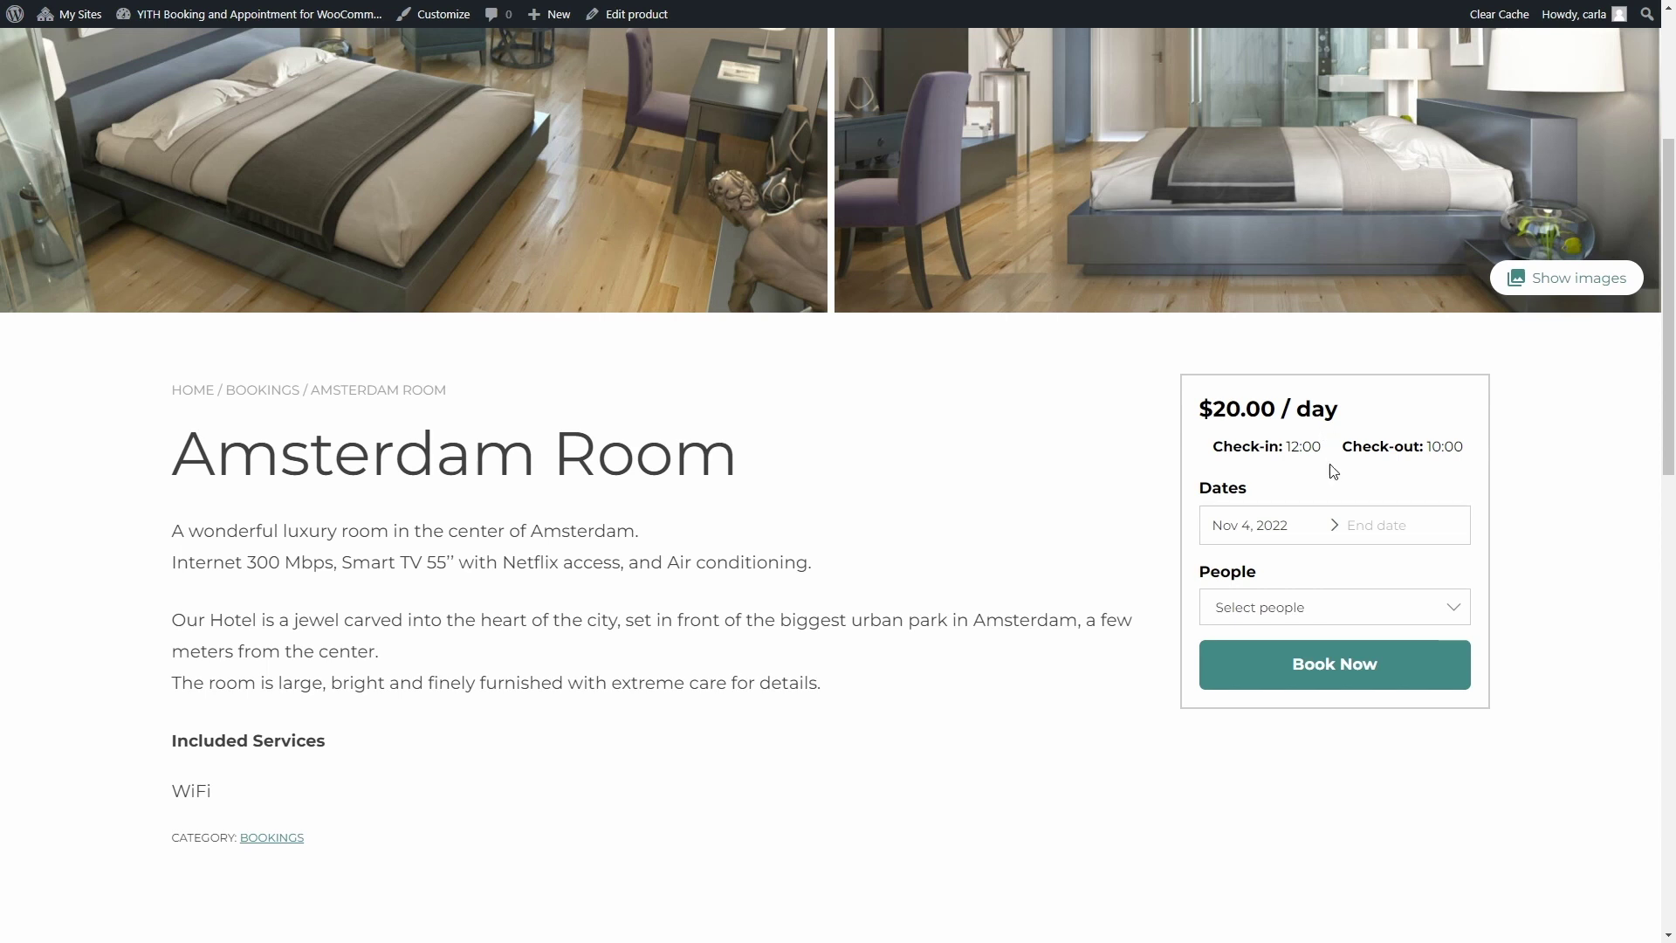
{"action": "left_click", "coordinate": [1357, 531]}
{"action": "left_click", "coordinate": [1402, 632]}
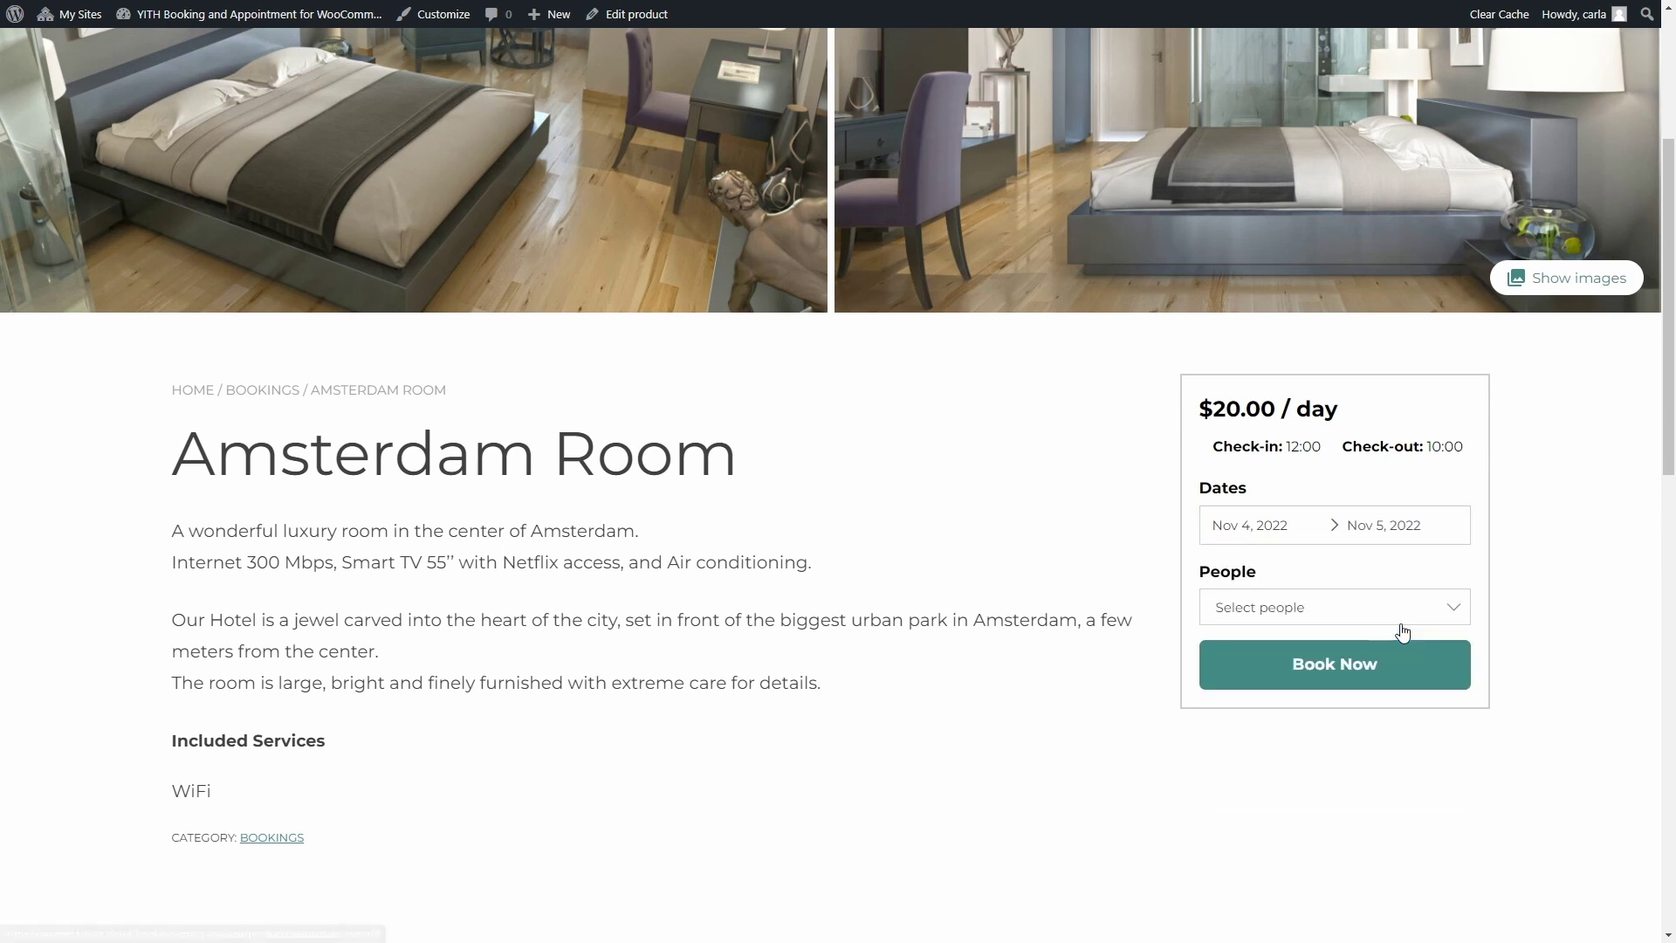
{"action": "left_click", "coordinate": [1402, 625]}
{"action": "left_click", "coordinate": [1445, 776]}
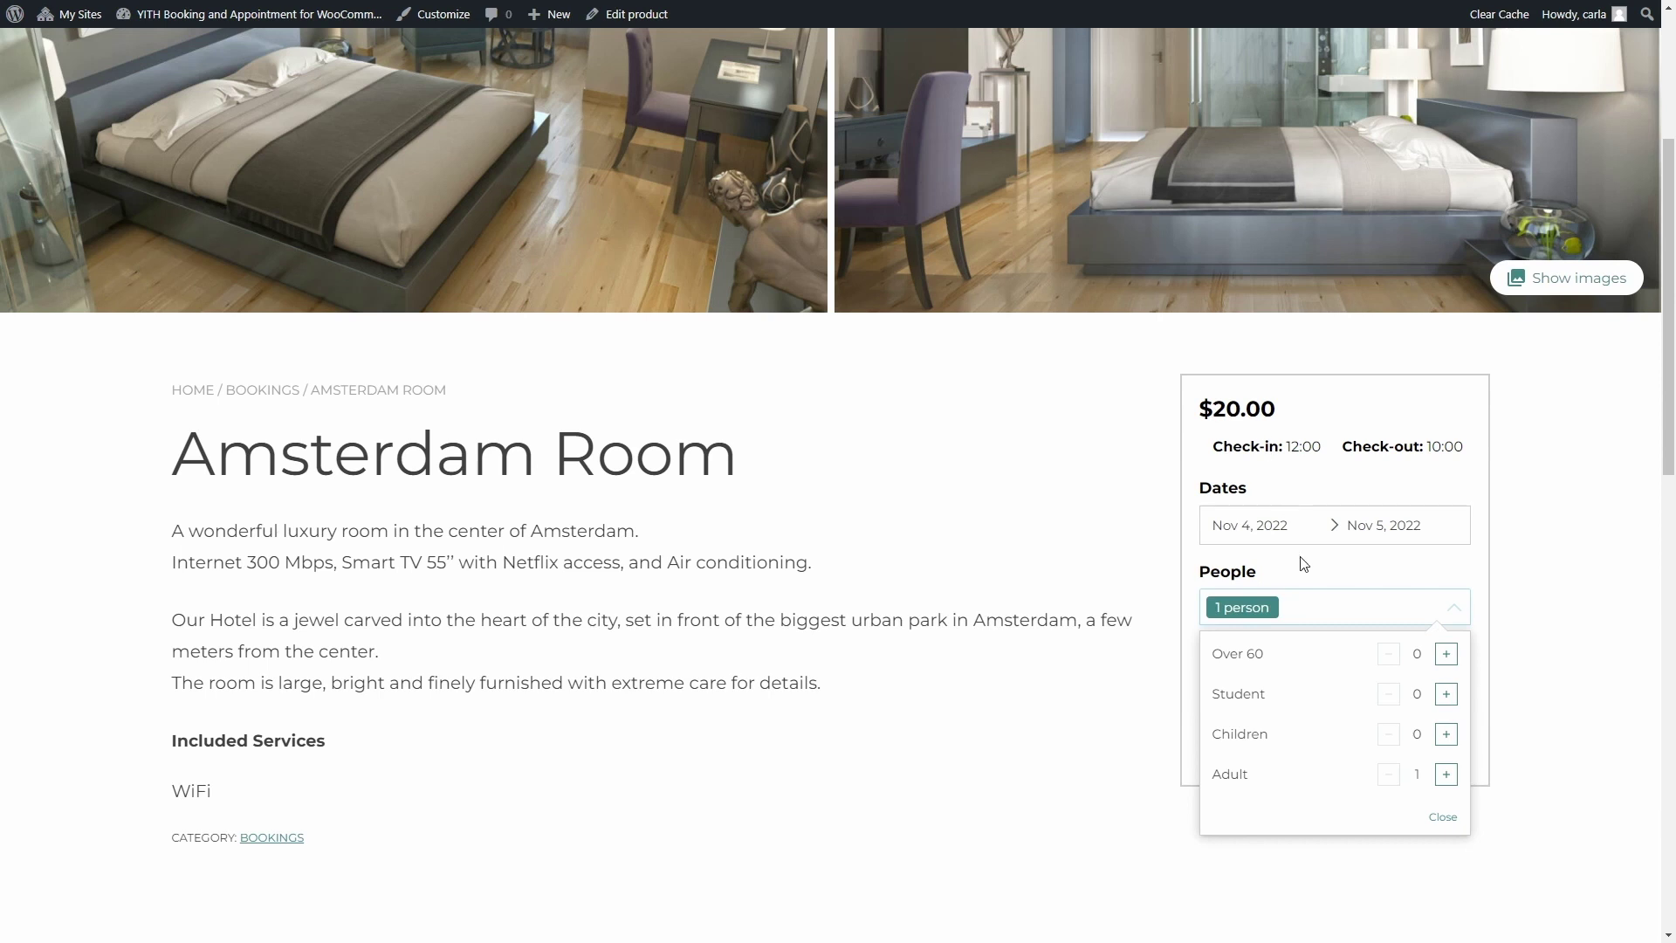
{"action": "left_click", "coordinate": [1333, 597]}
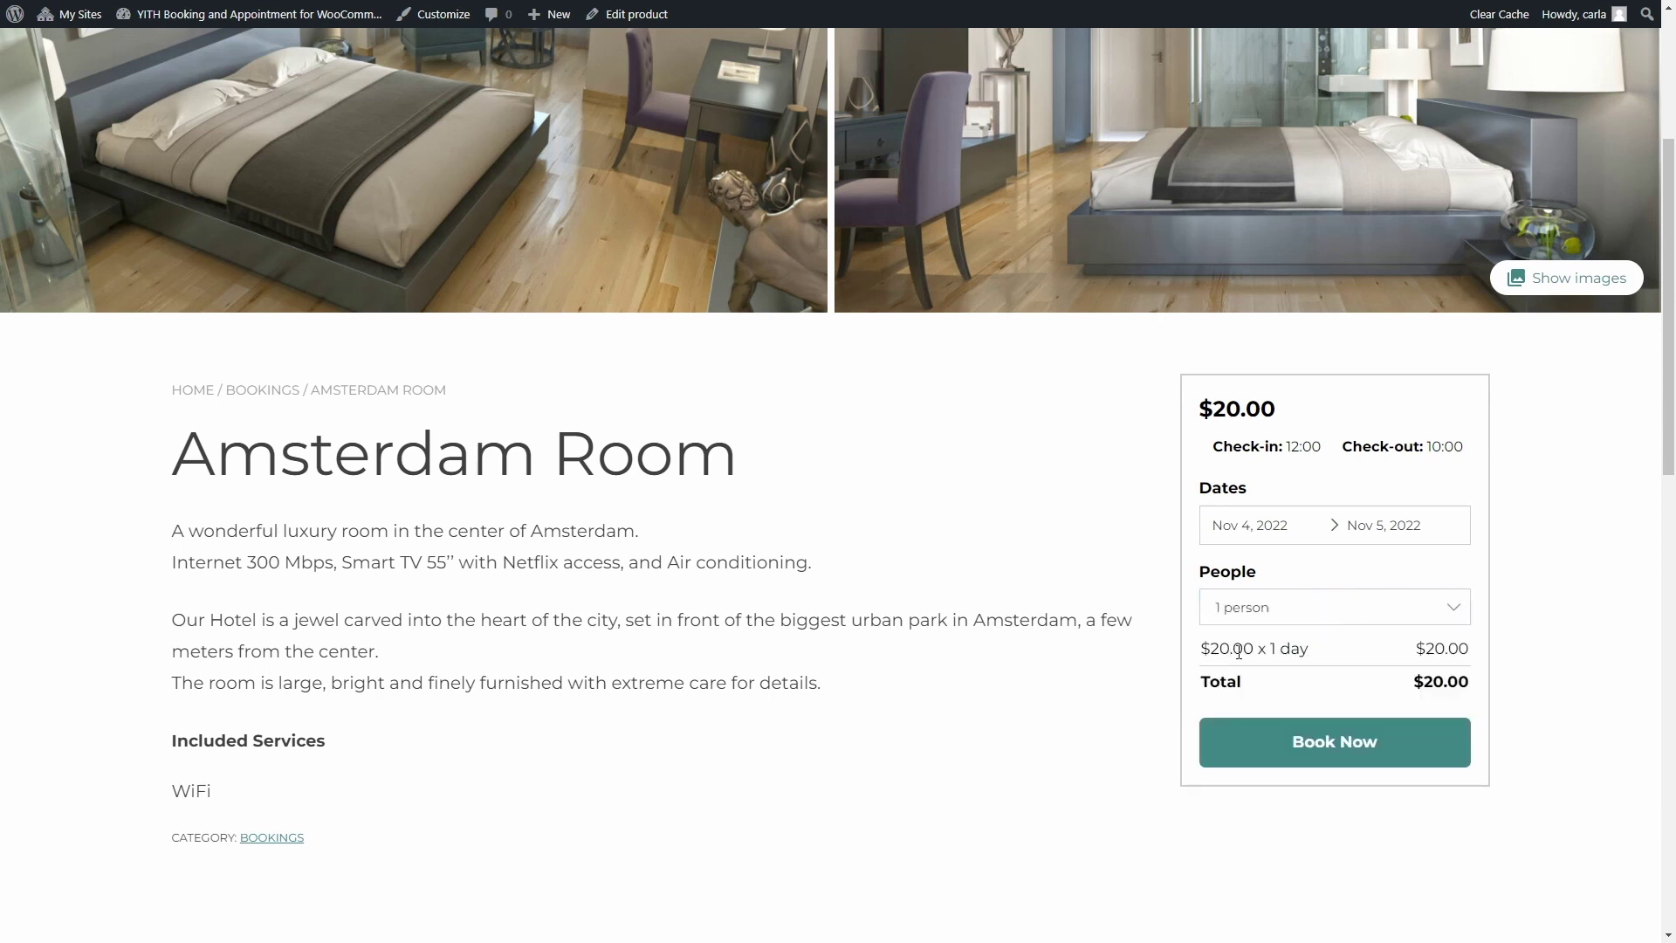
Increase the booking to 6 adults to reveal the $96.00 group-discounted price
{"action": "left_click", "coordinate": [1414, 620]}
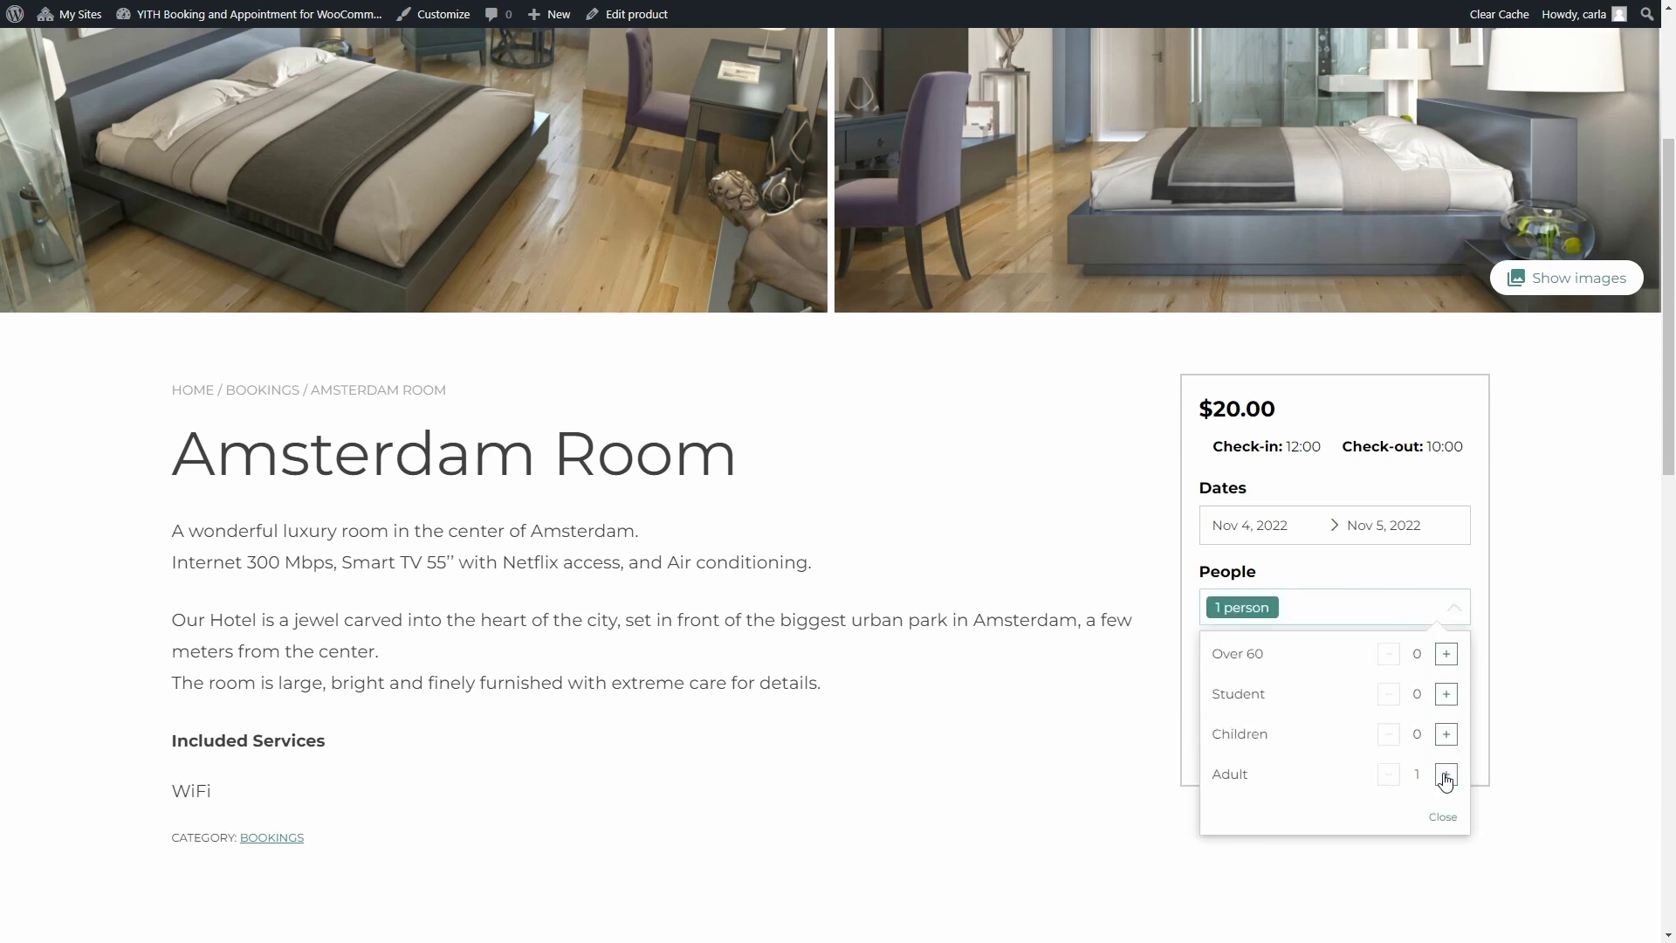
{"action": "left_click", "coordinate": [1445, 775]}
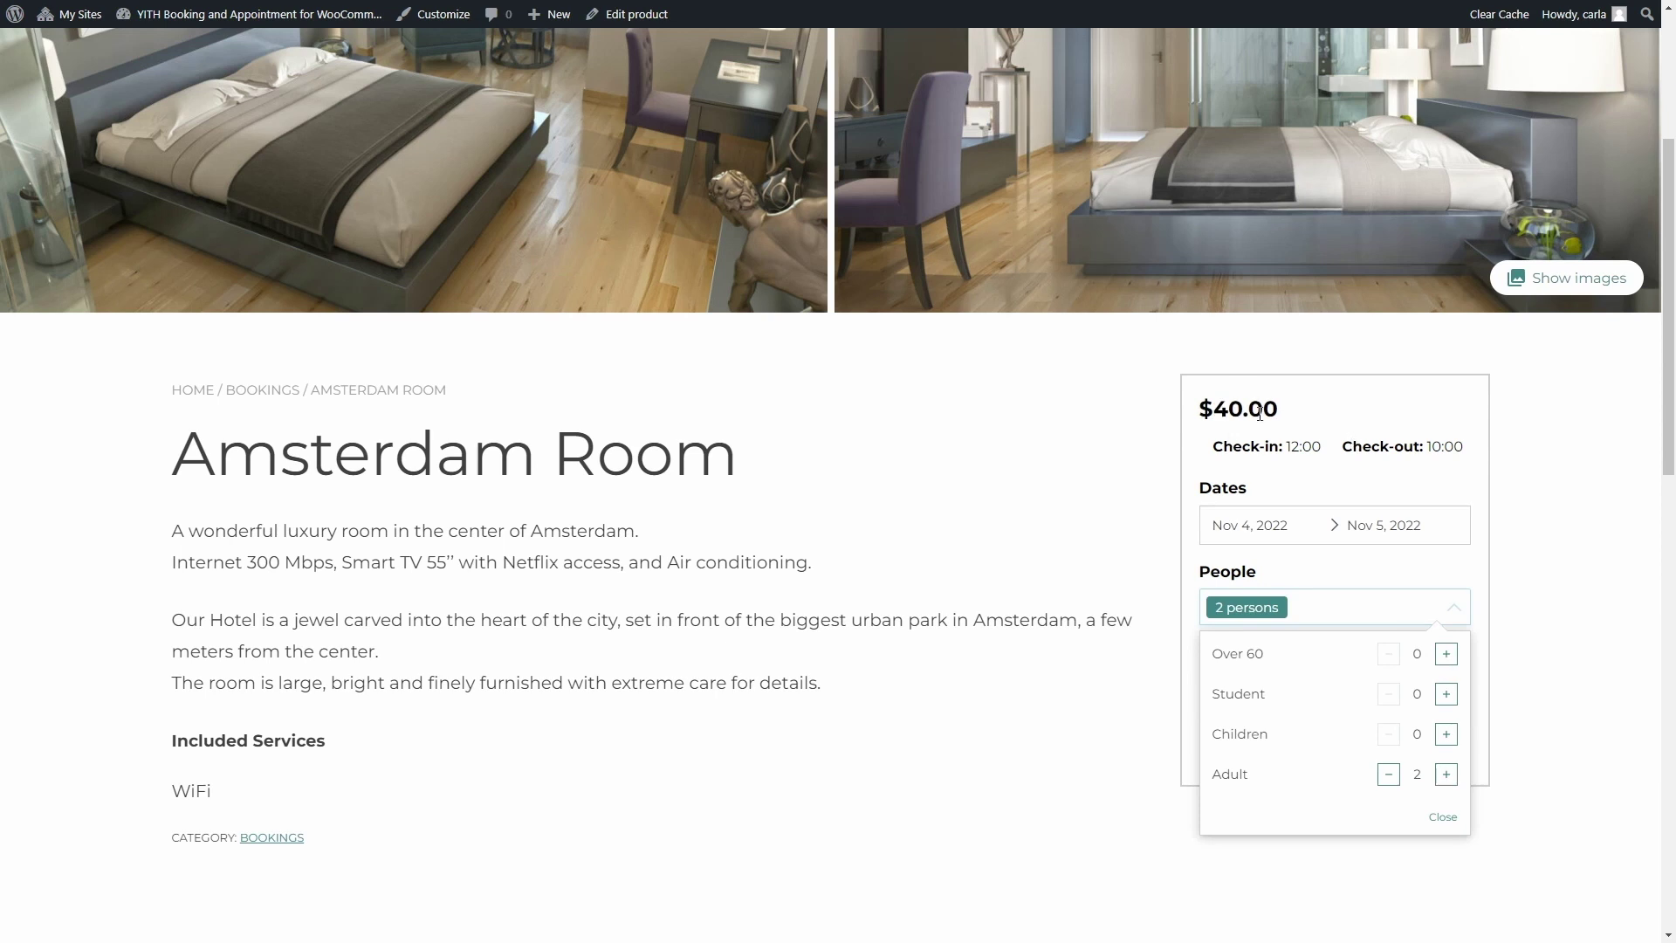
{"action": "left_click", "coordinate": [1445, 775]}
{"action": "left_click", "coordinate": [1445, 775]}
{"action": "left_click", "coordinate": [1446, 775]}
{"action": "left_click", "coordinate": [1446, 775]}
Create a new rule named 'Students discount' with a Student condition type
{"action": "left_click", "coordinate": [1415, 480]}
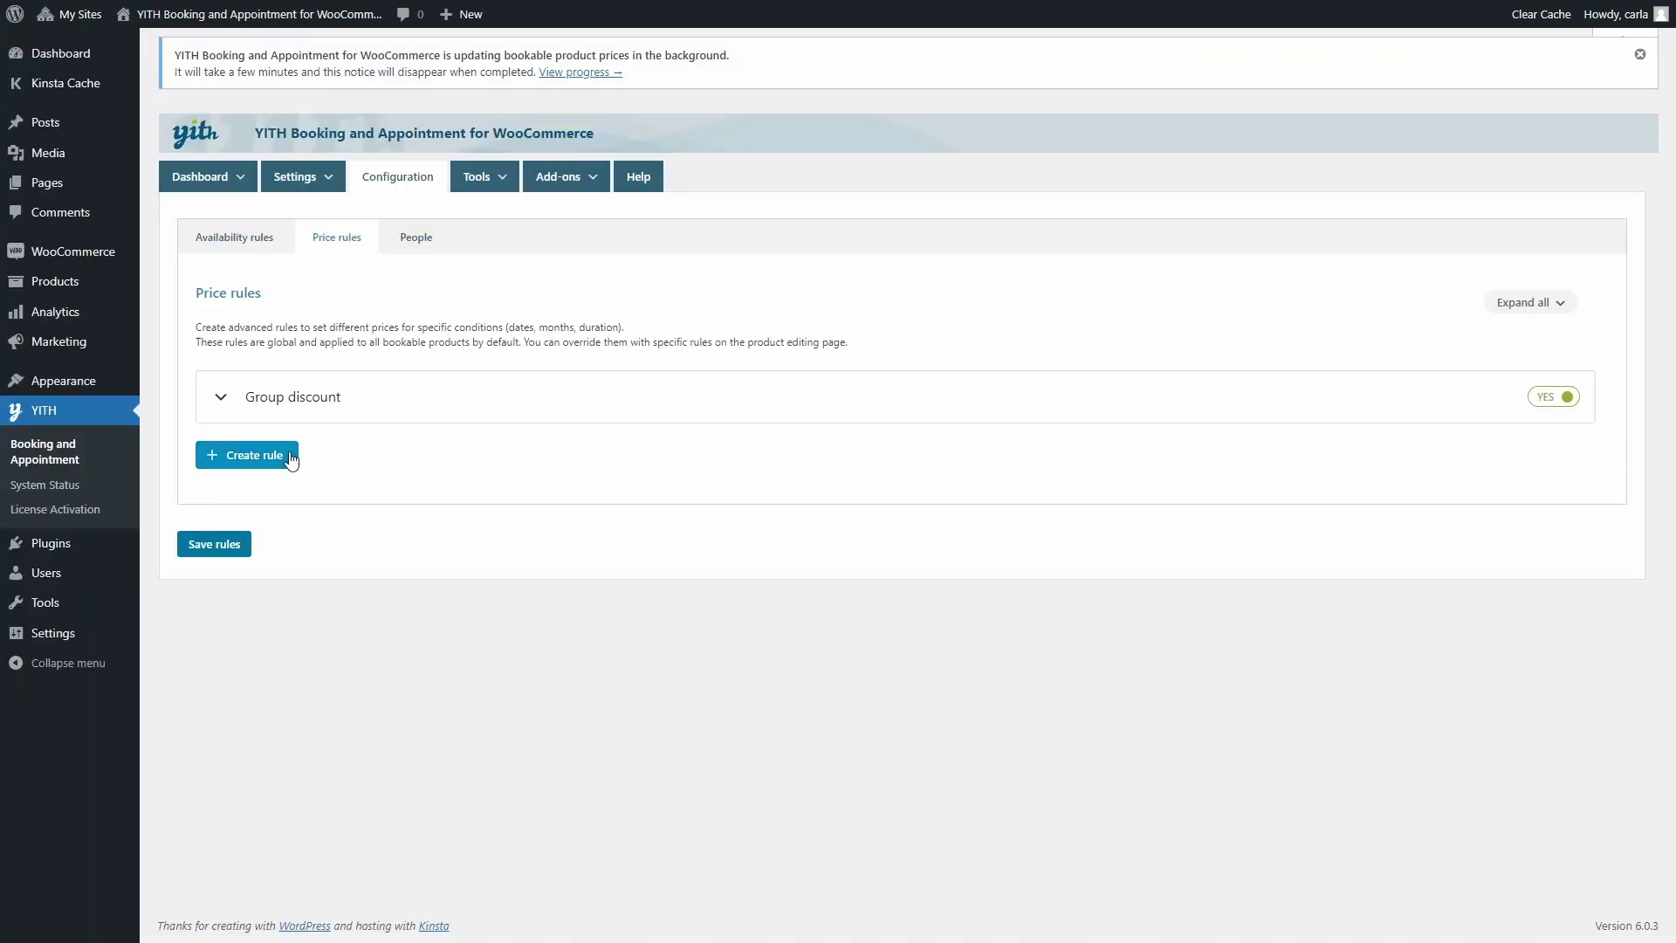
{"action": "left_click", "coordinate": [247, 453]}
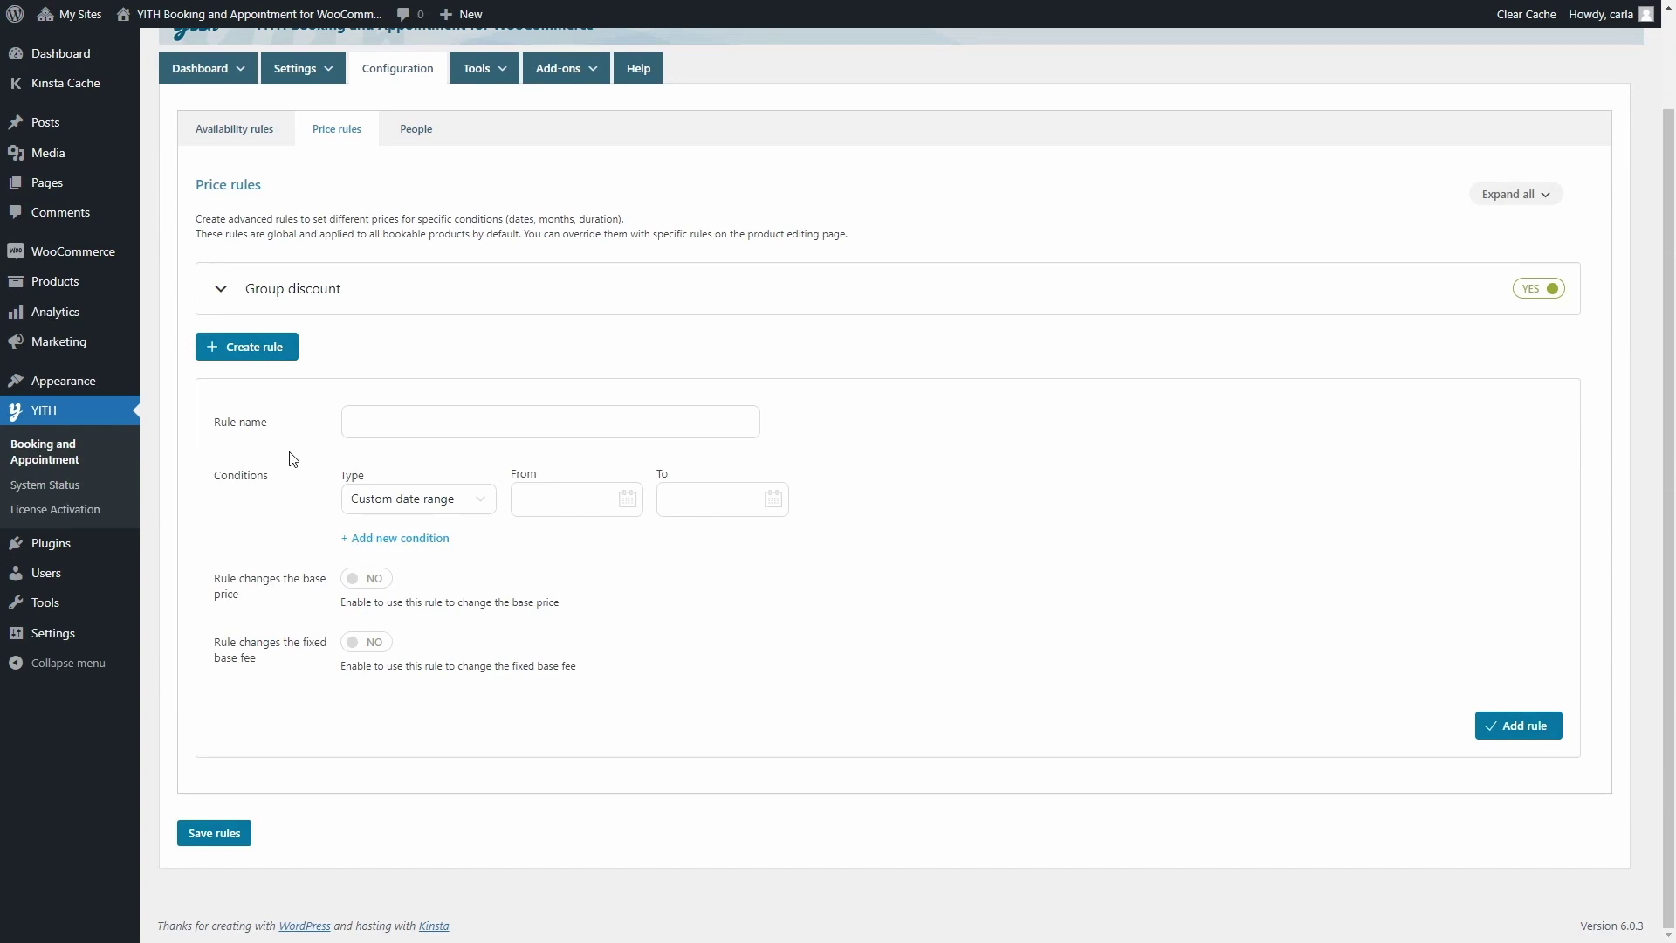
{"action": "left_click", "coordinate": [360, 499]}
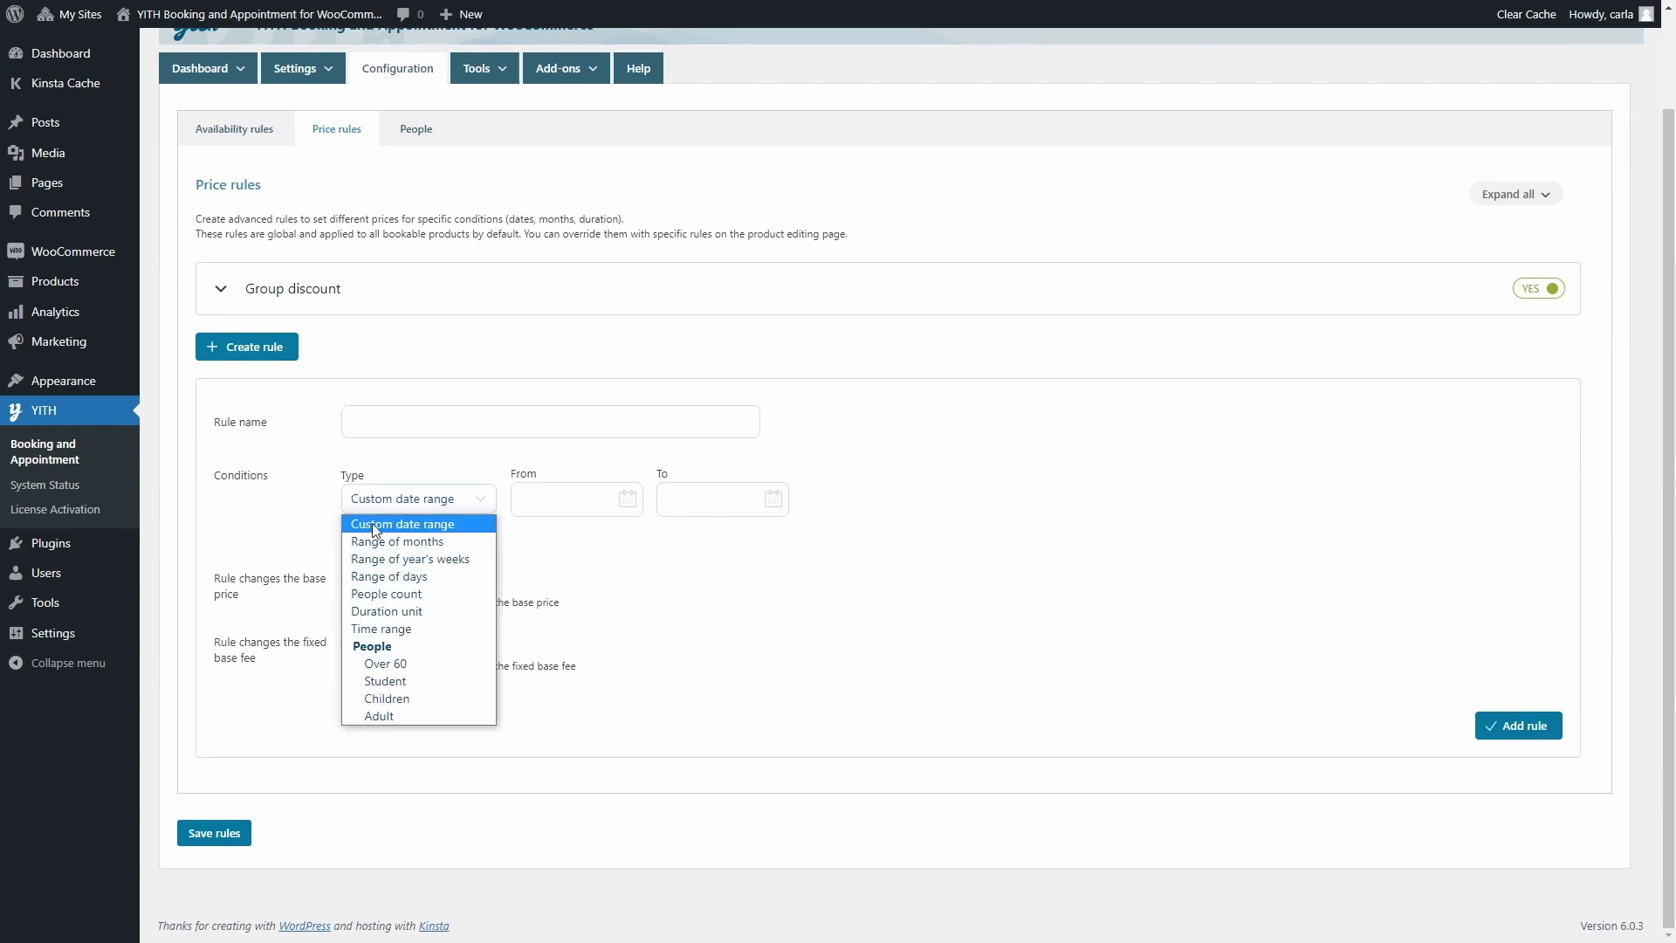
{"action": "left_click", "coordinate": [358, 479]}
{"action": "left_click", "coordinate": [372, 419]}
{"action": "type", "text": "Students discount"}
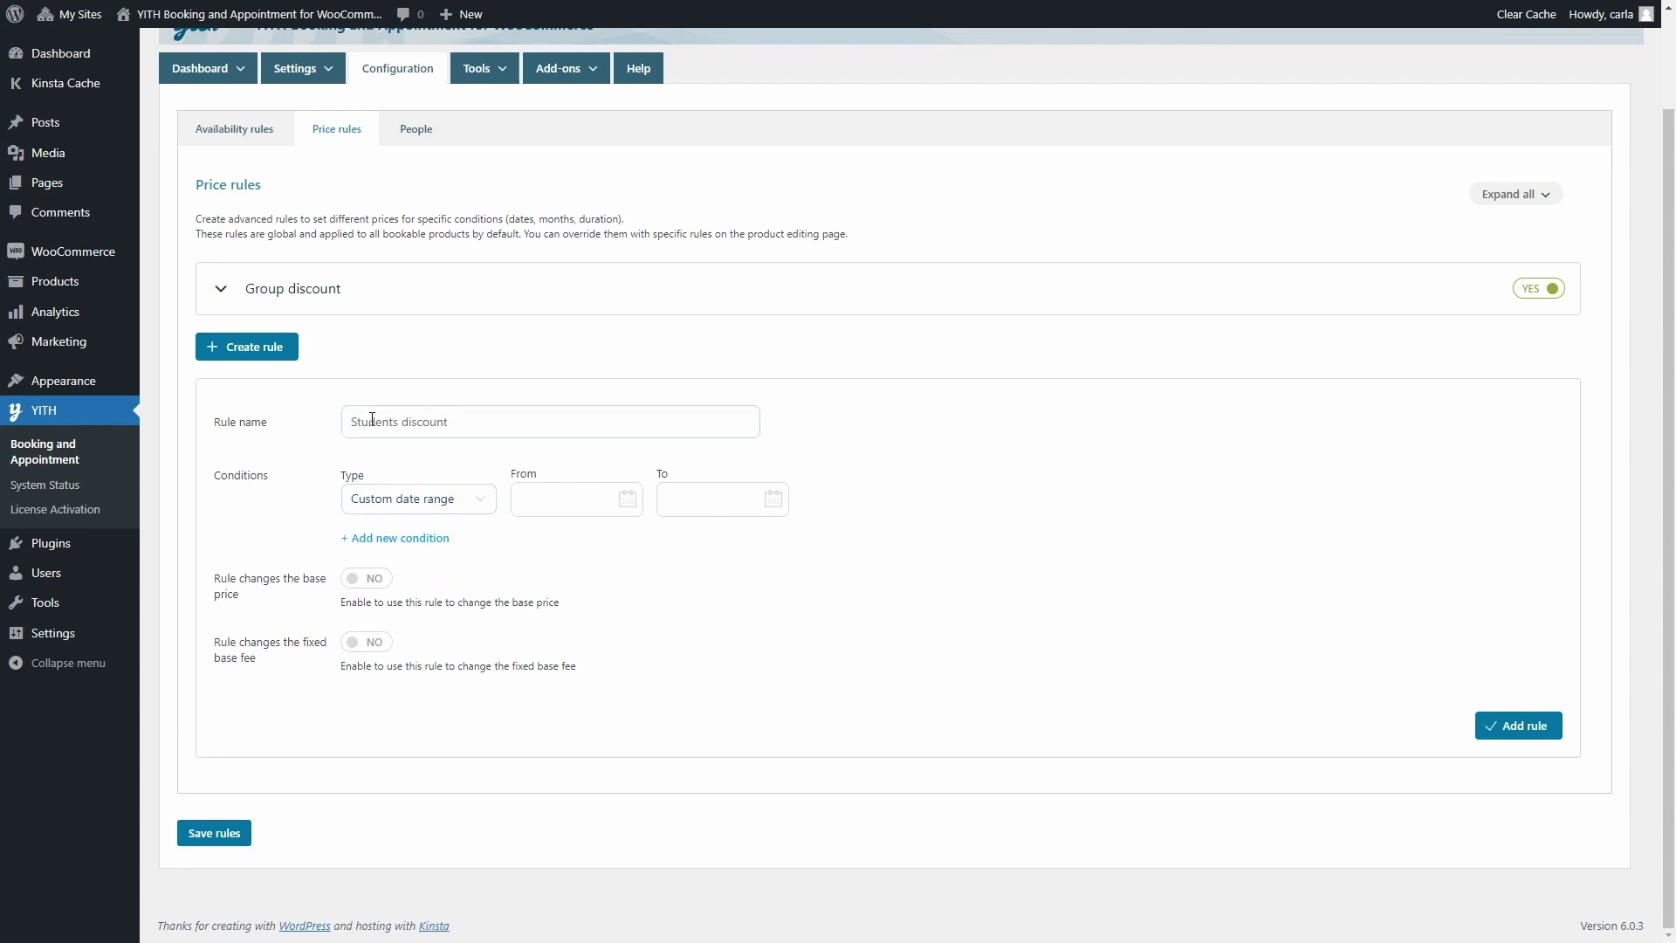
{"action": "left_click", "coordinate": [407, 501]}
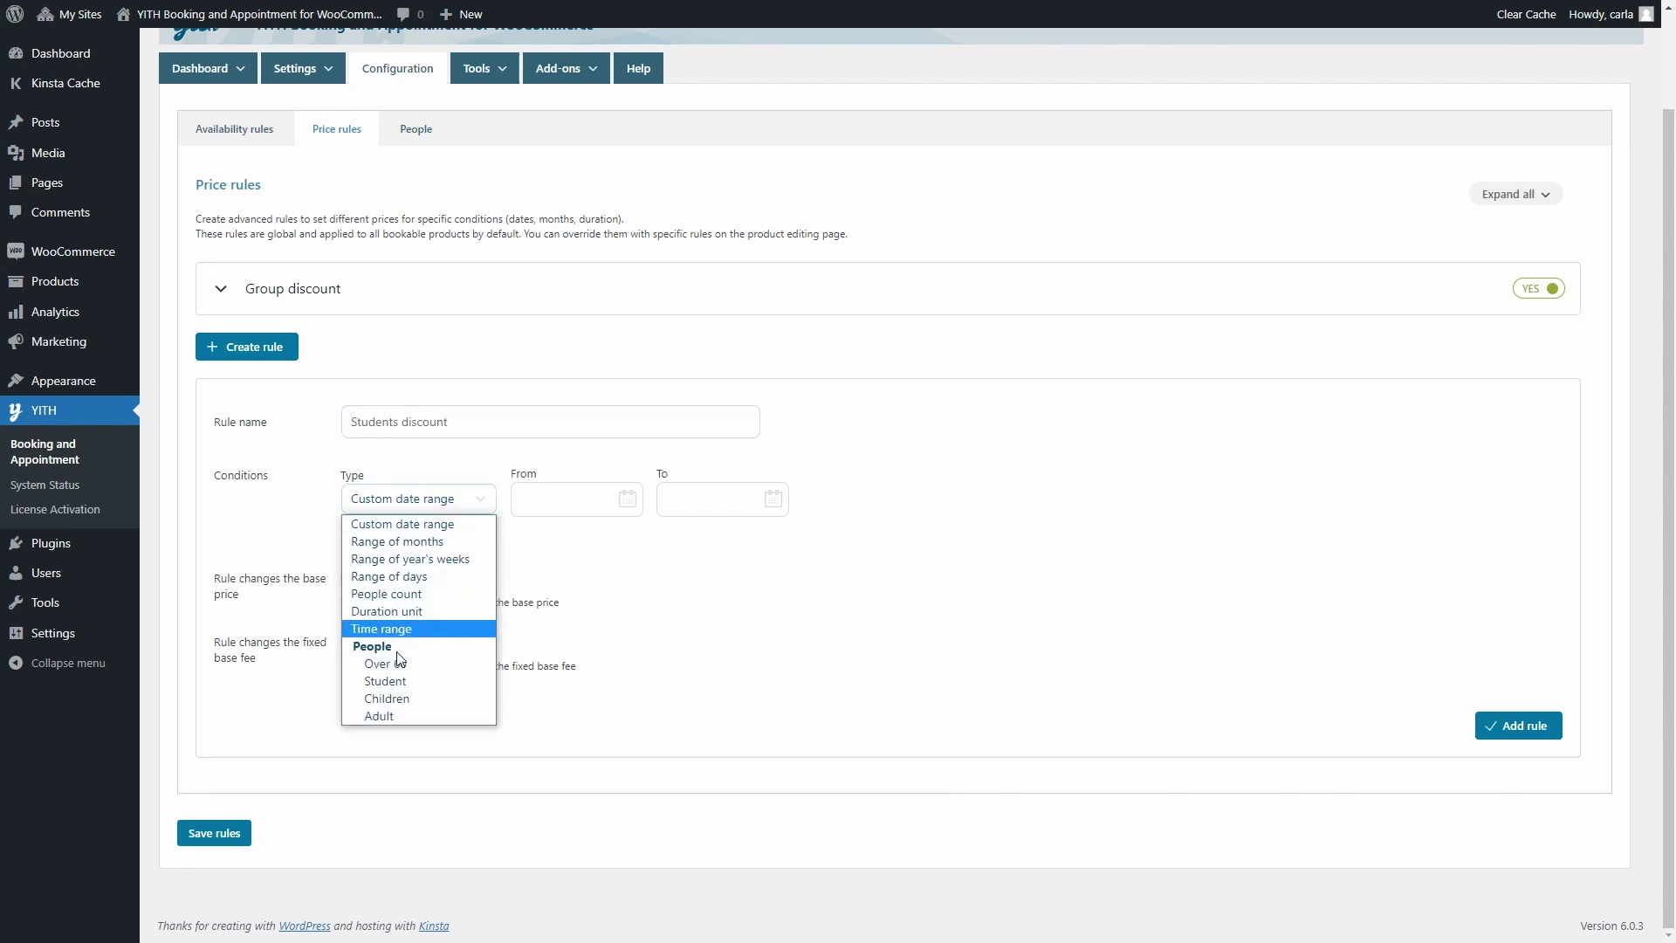
{"action": "left_click", "coordinate": [403, 682]}
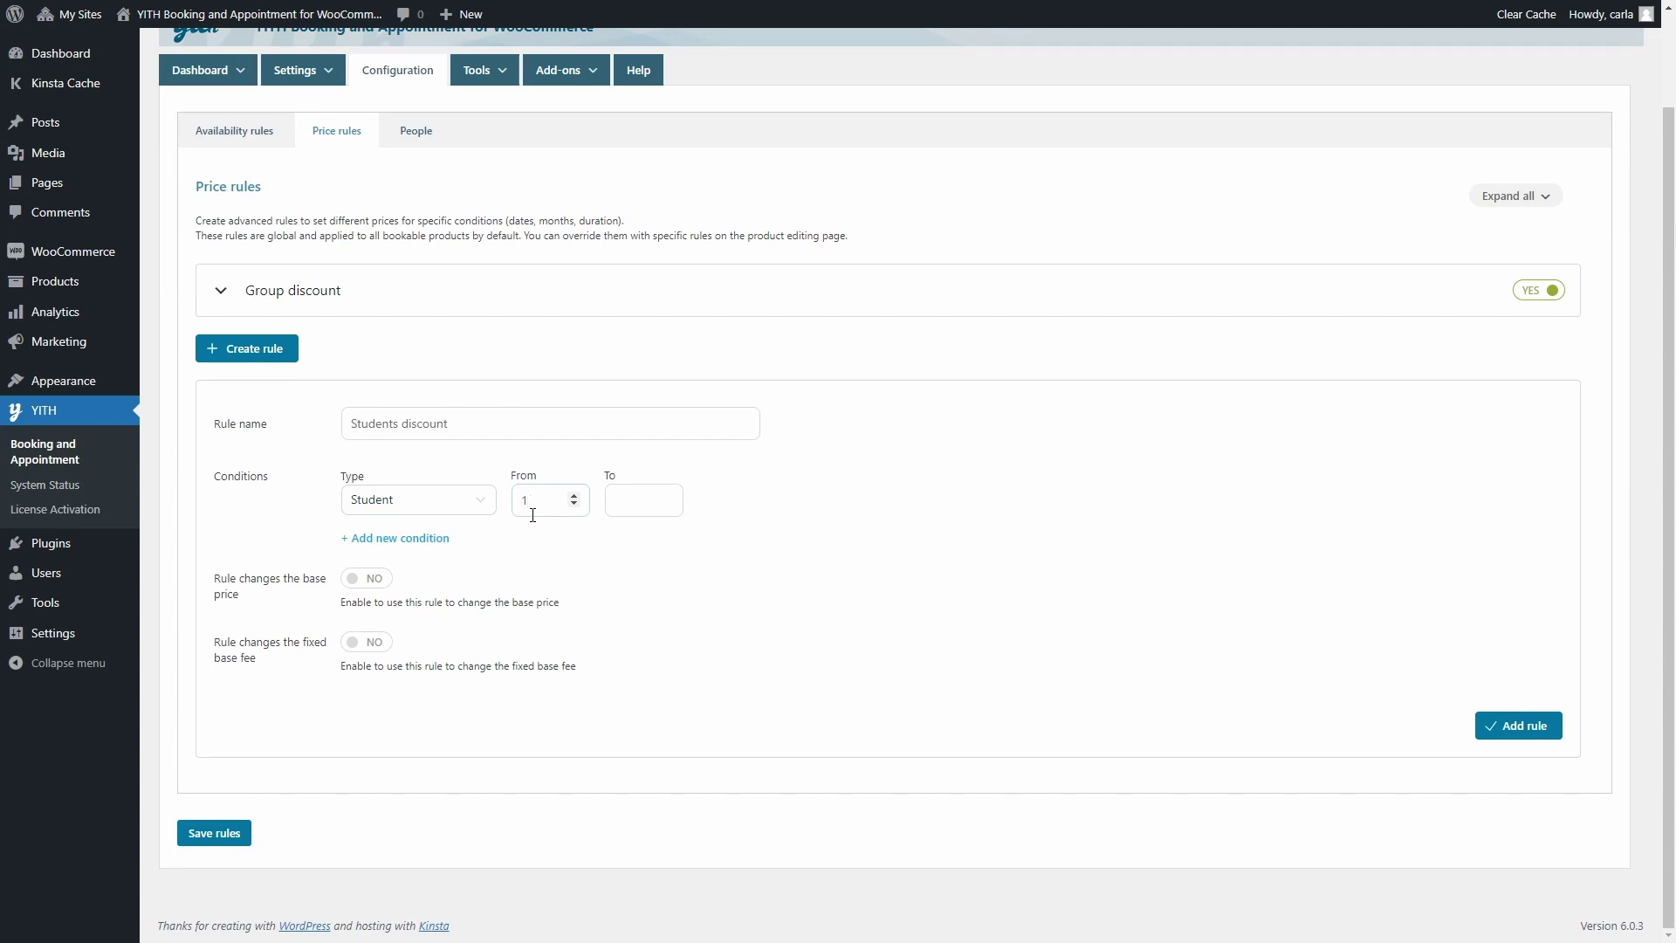
Make it decrease the base price by $10 from 1 student, then add and save the rules
{"action": "left_click", "coordinate": [580, 499]}
{"action": "left_click", "coordinate": [362, 580]}
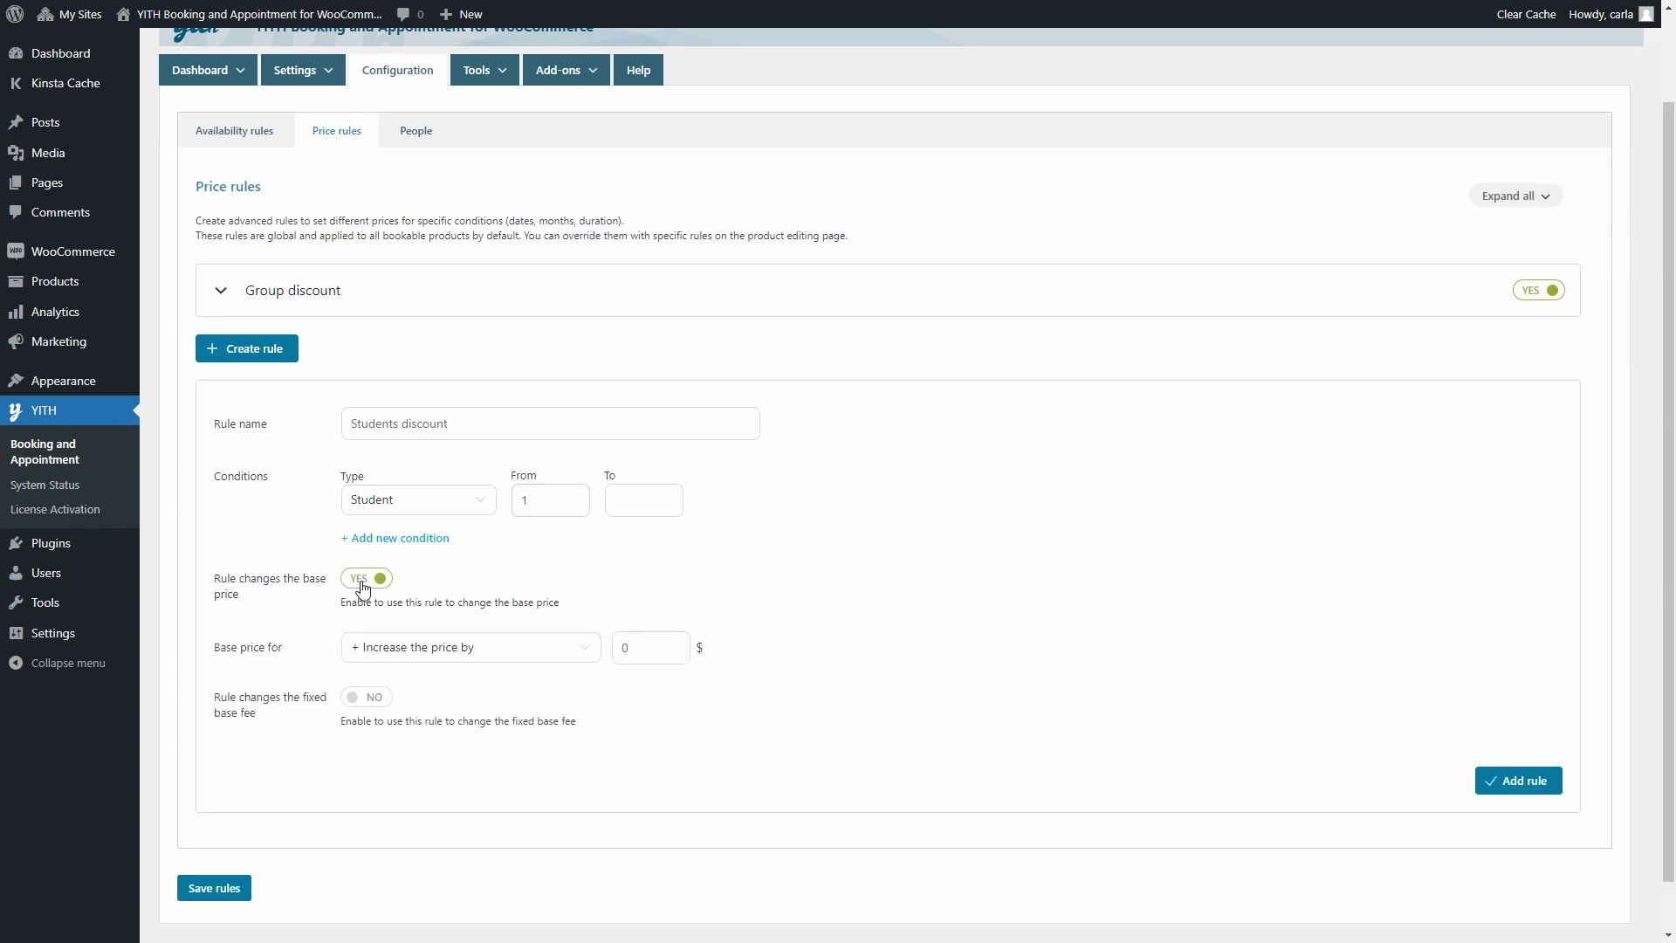
{"action": "left_click", "coordinate": [363, 650]}
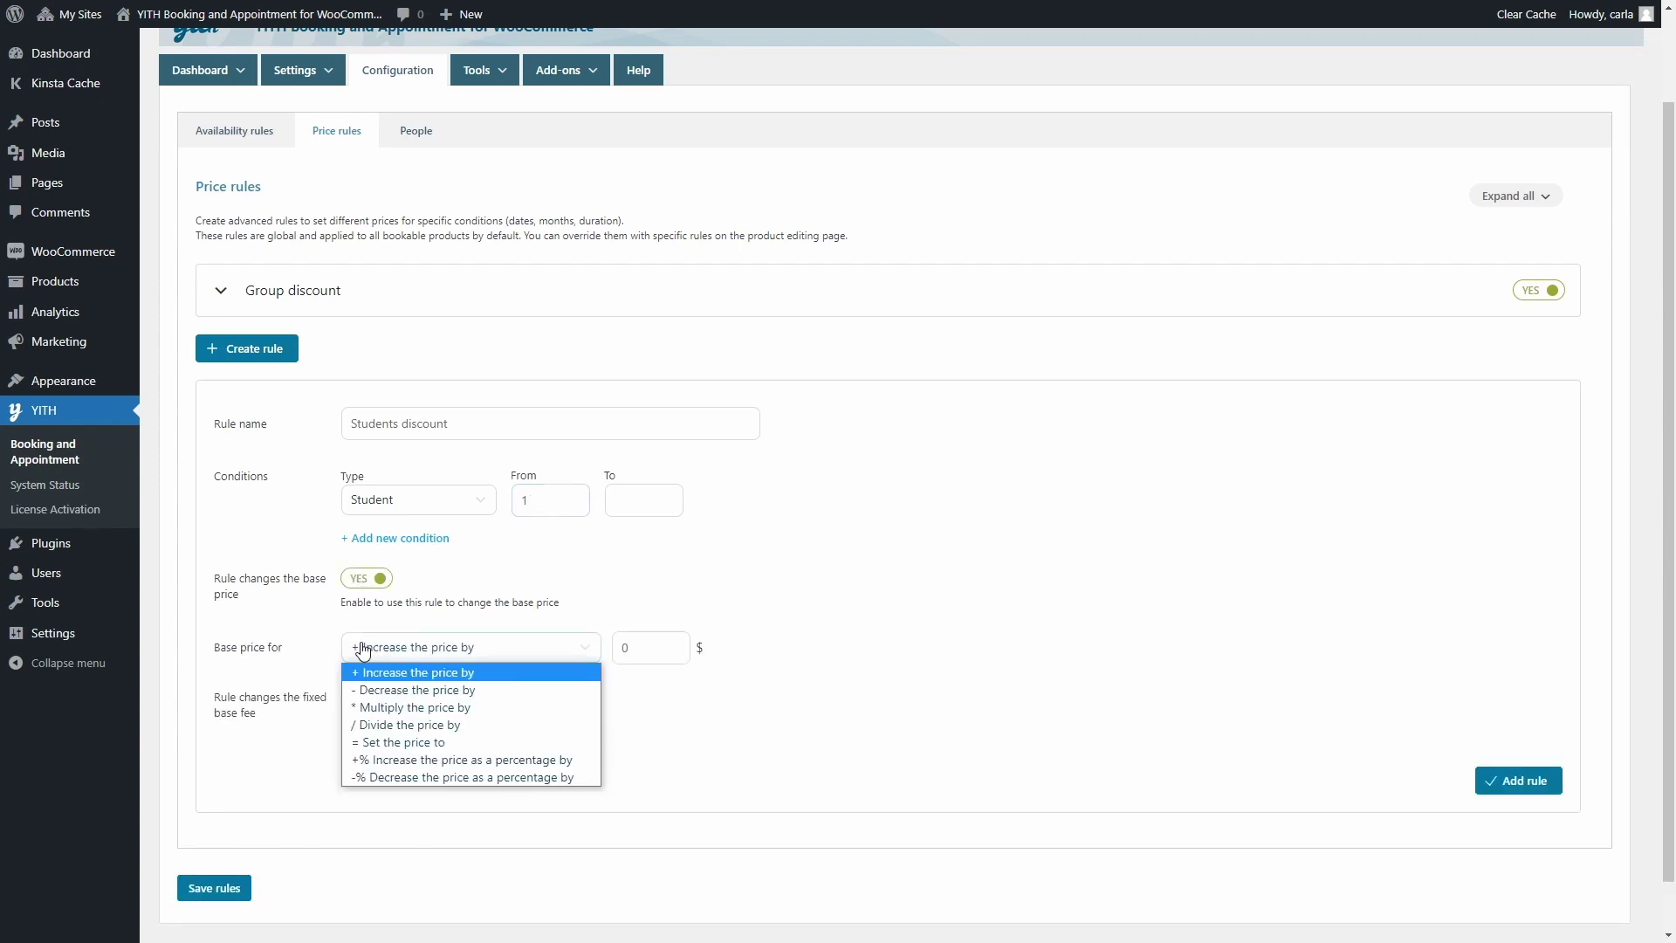
{"action": "left_click", "coordinate": [376, 690]}
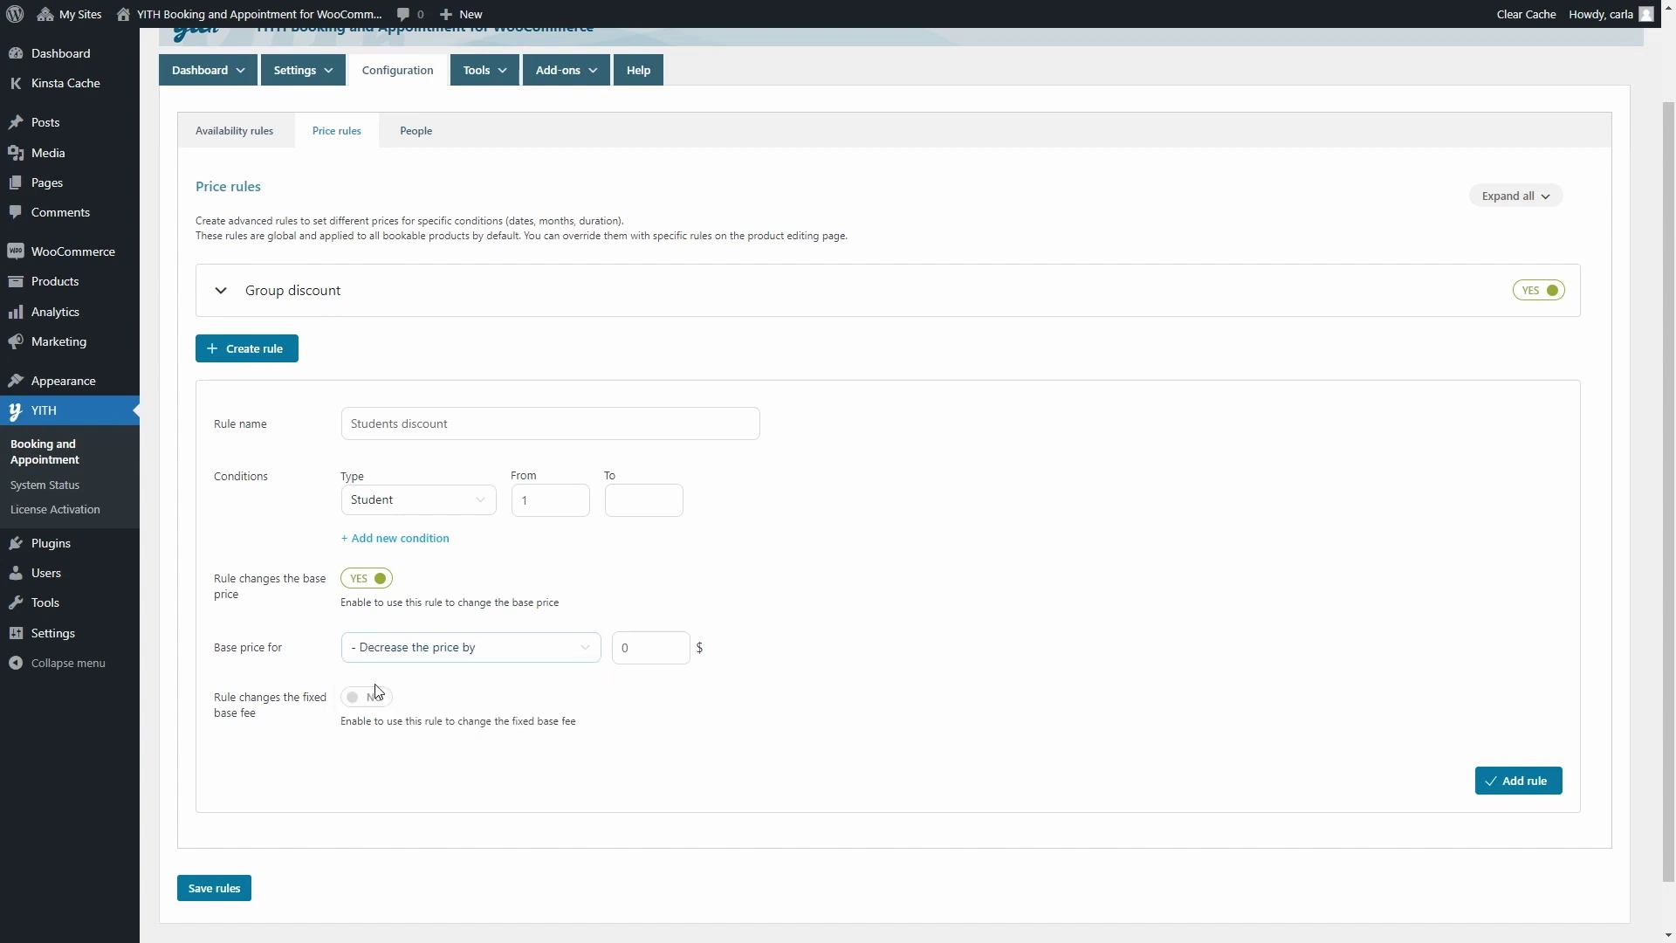
{"action": "left_click", "coordinate": [627, 651]}
{"action": "type", "text": "1"}
{"action": "left_click", "coordinate": [1531, 787]}
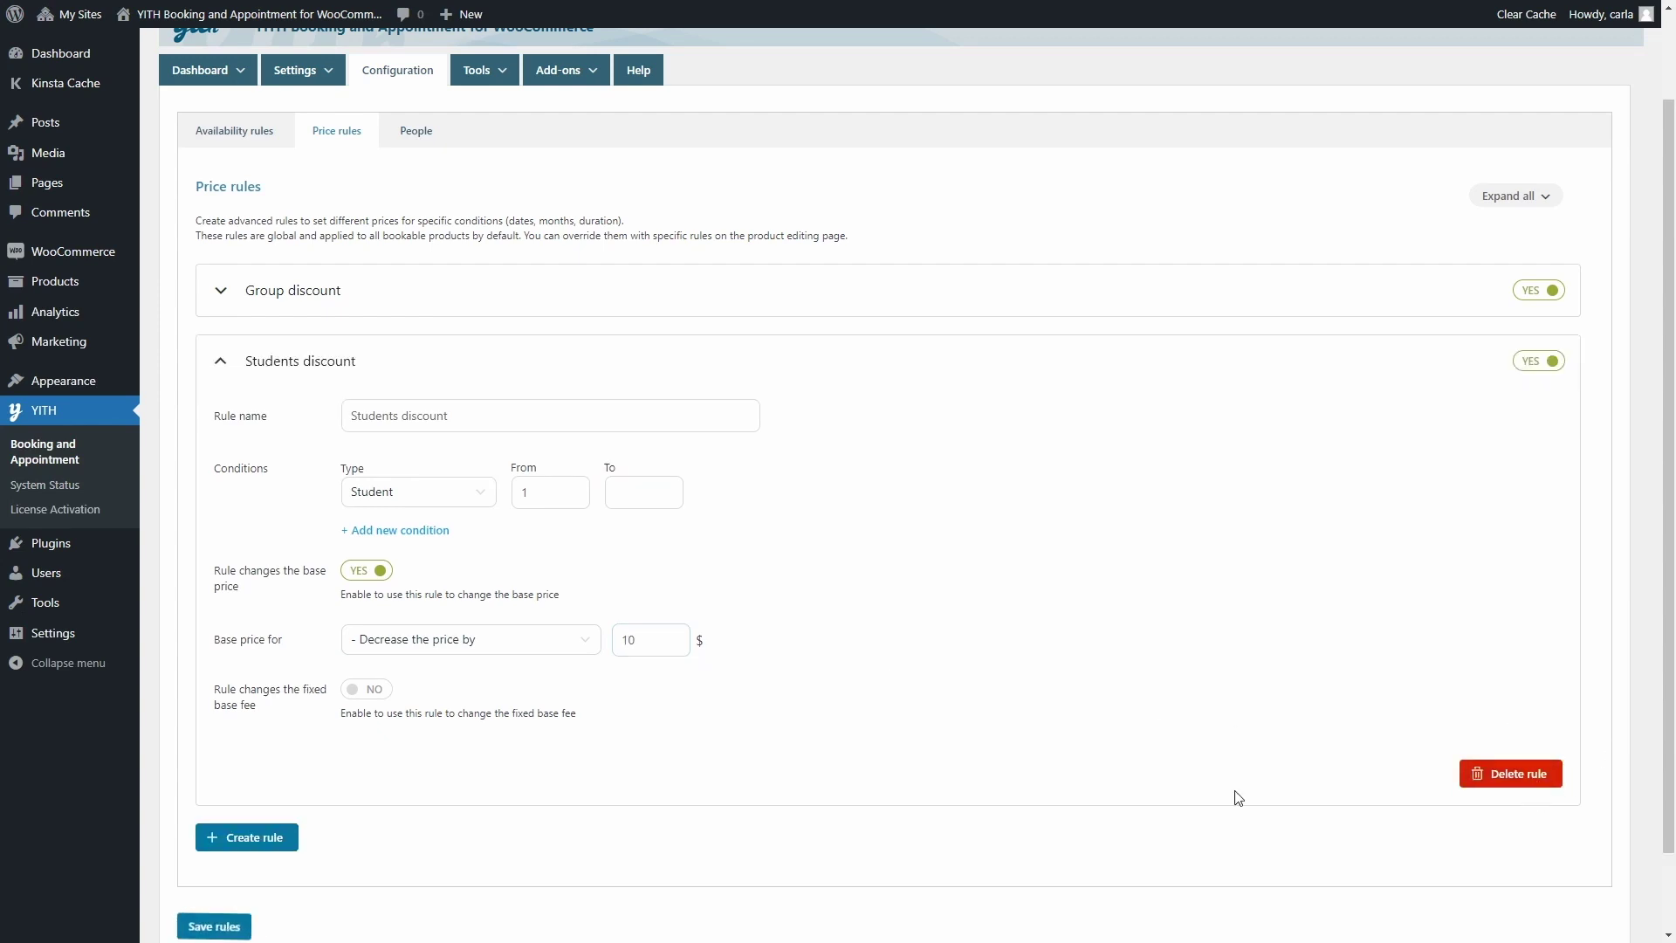
{"action": "left_click", "coordinate": [214, 926]}
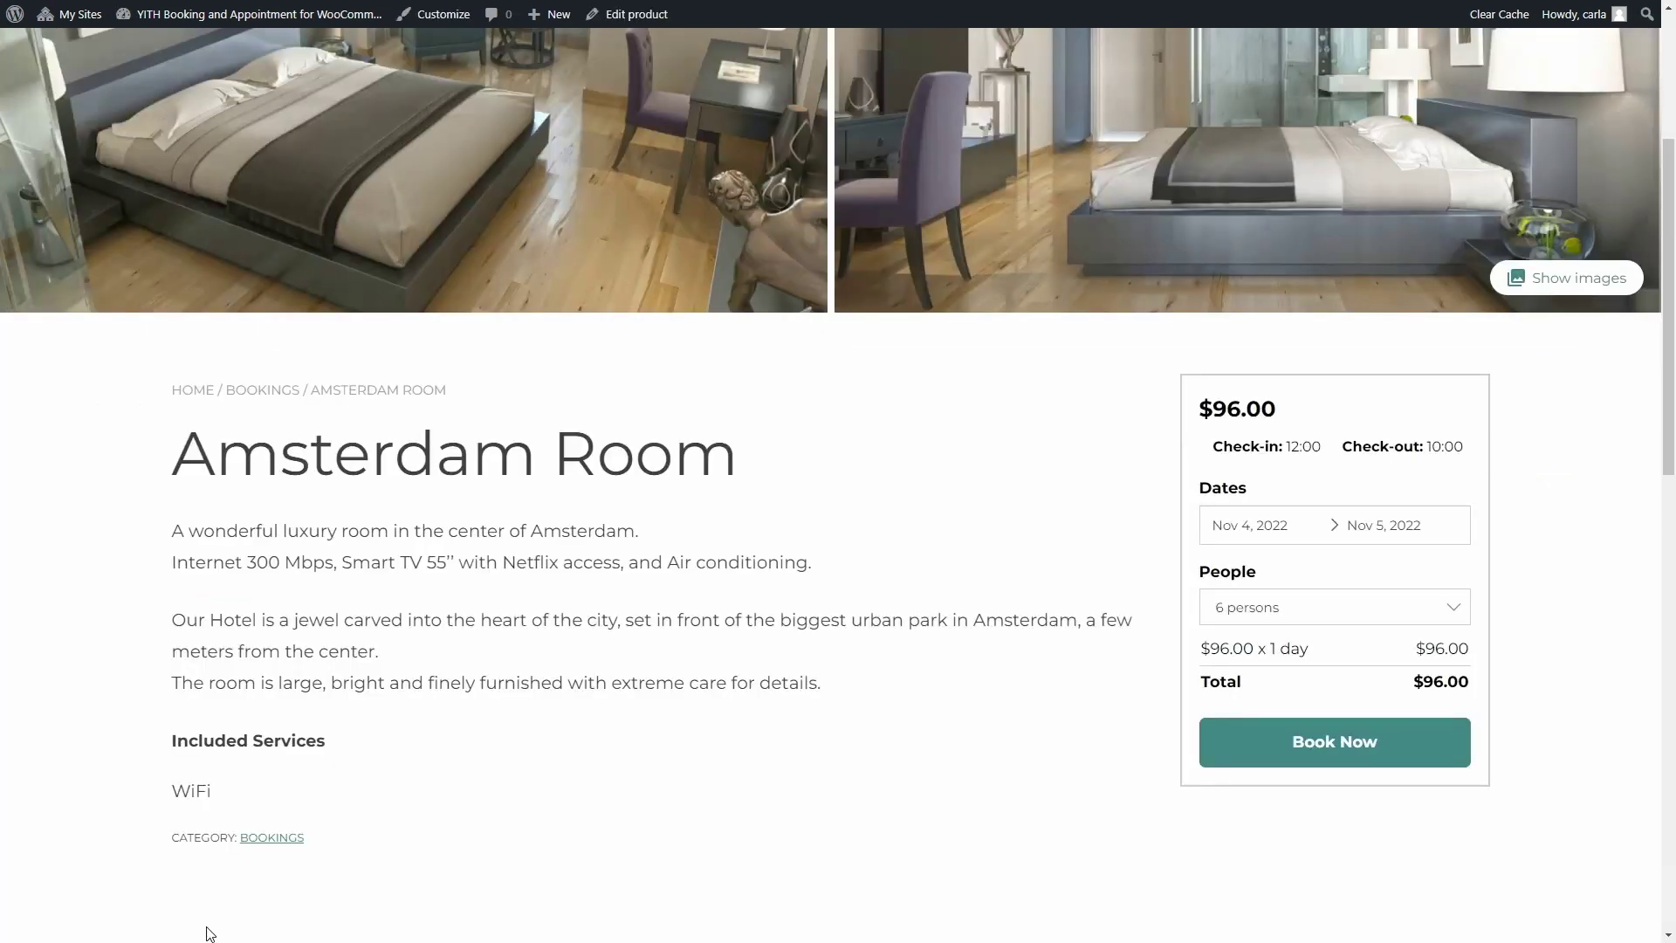
Reload the product page and set the end date to Nov 5, 2022
{"action": "key", "text": "F5"}
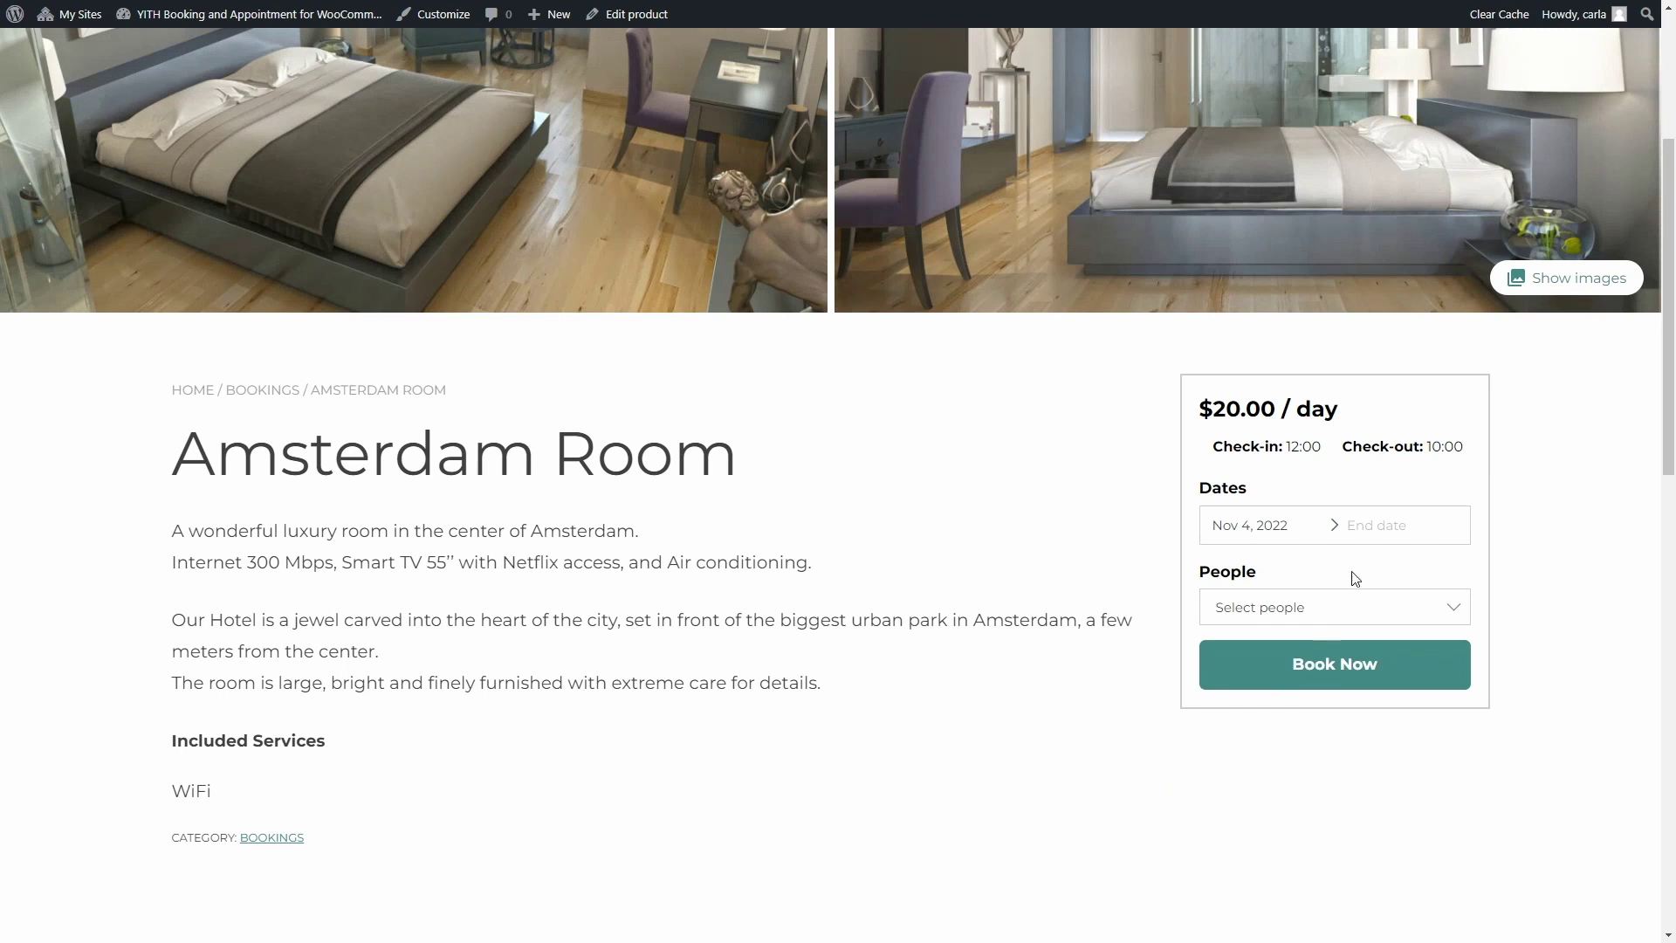
{"action": "left_click", "coordinate": [1363, 527]}
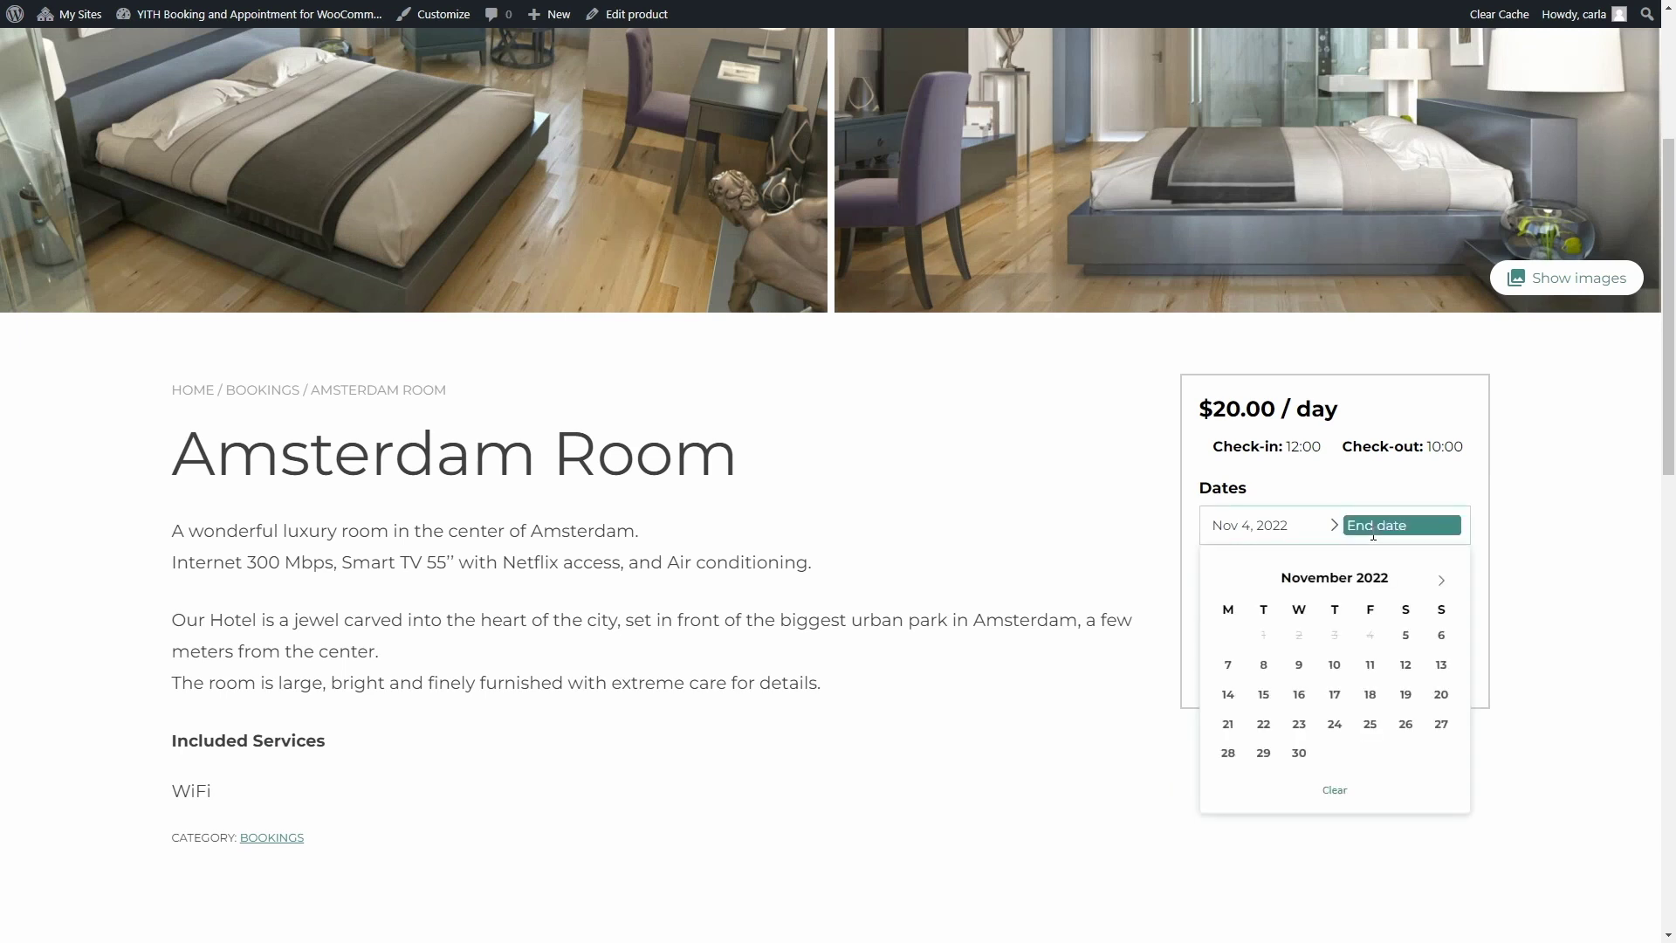
{"action": "left_click", "coordinate": [1400, 636]}
Set the booking to 1 adult and 3 students, showing the $34.00 total
{"action": "left_click", "coordinate": [1391, 619]}
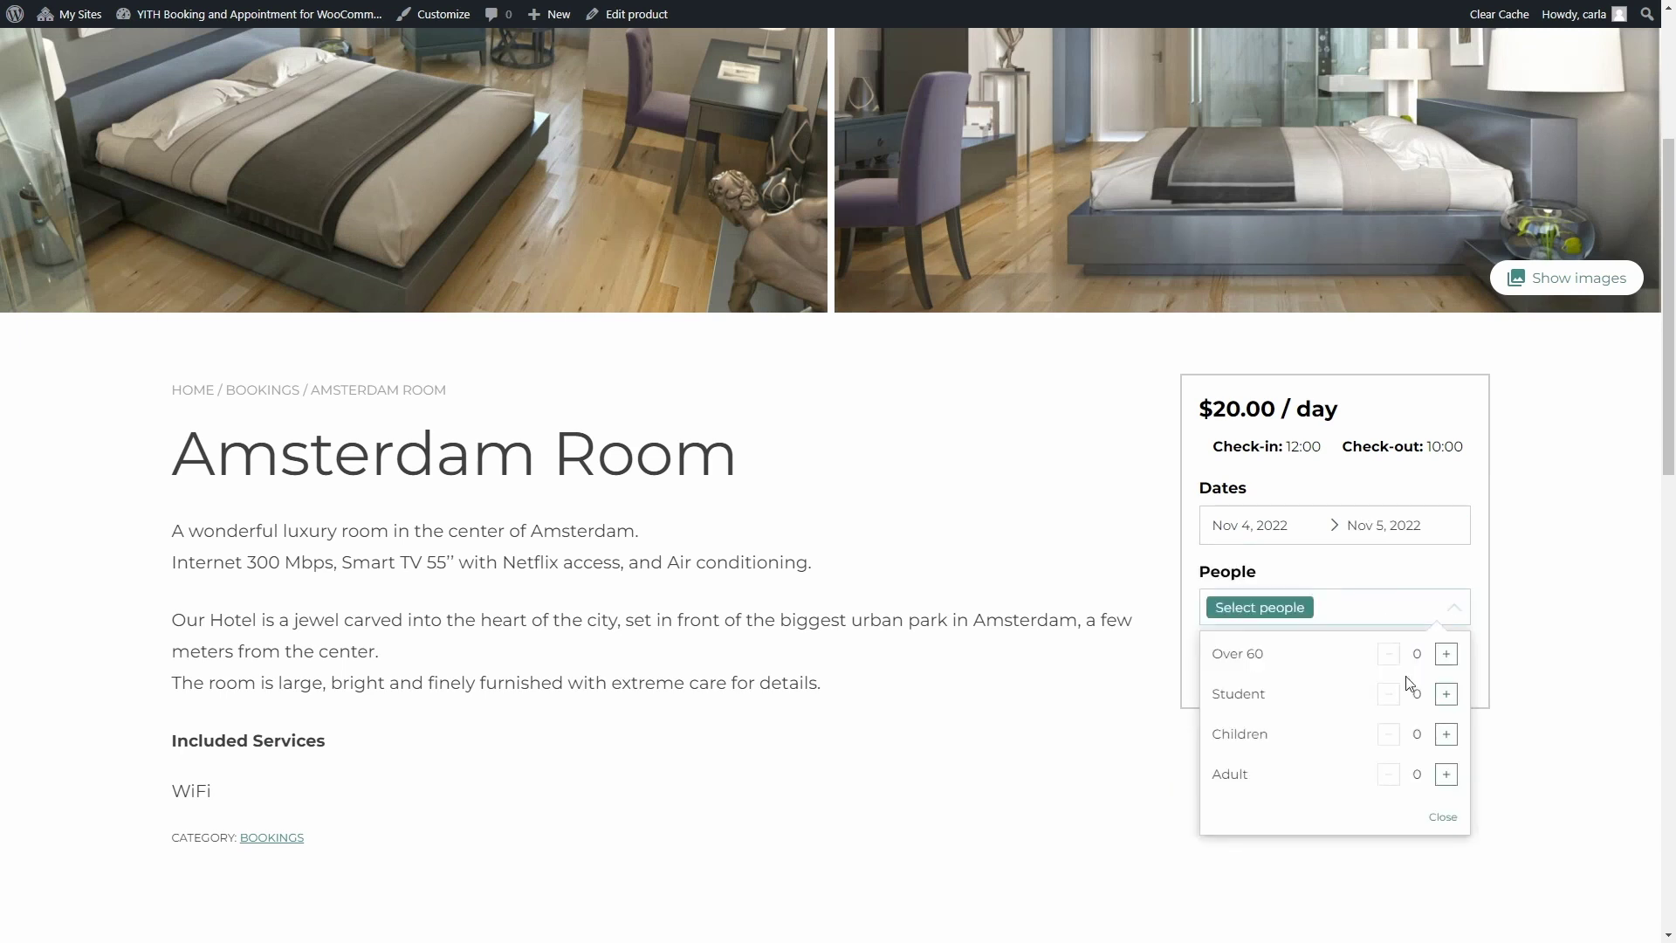
{"action": "left_click", "coordinate": [1446, 776]}
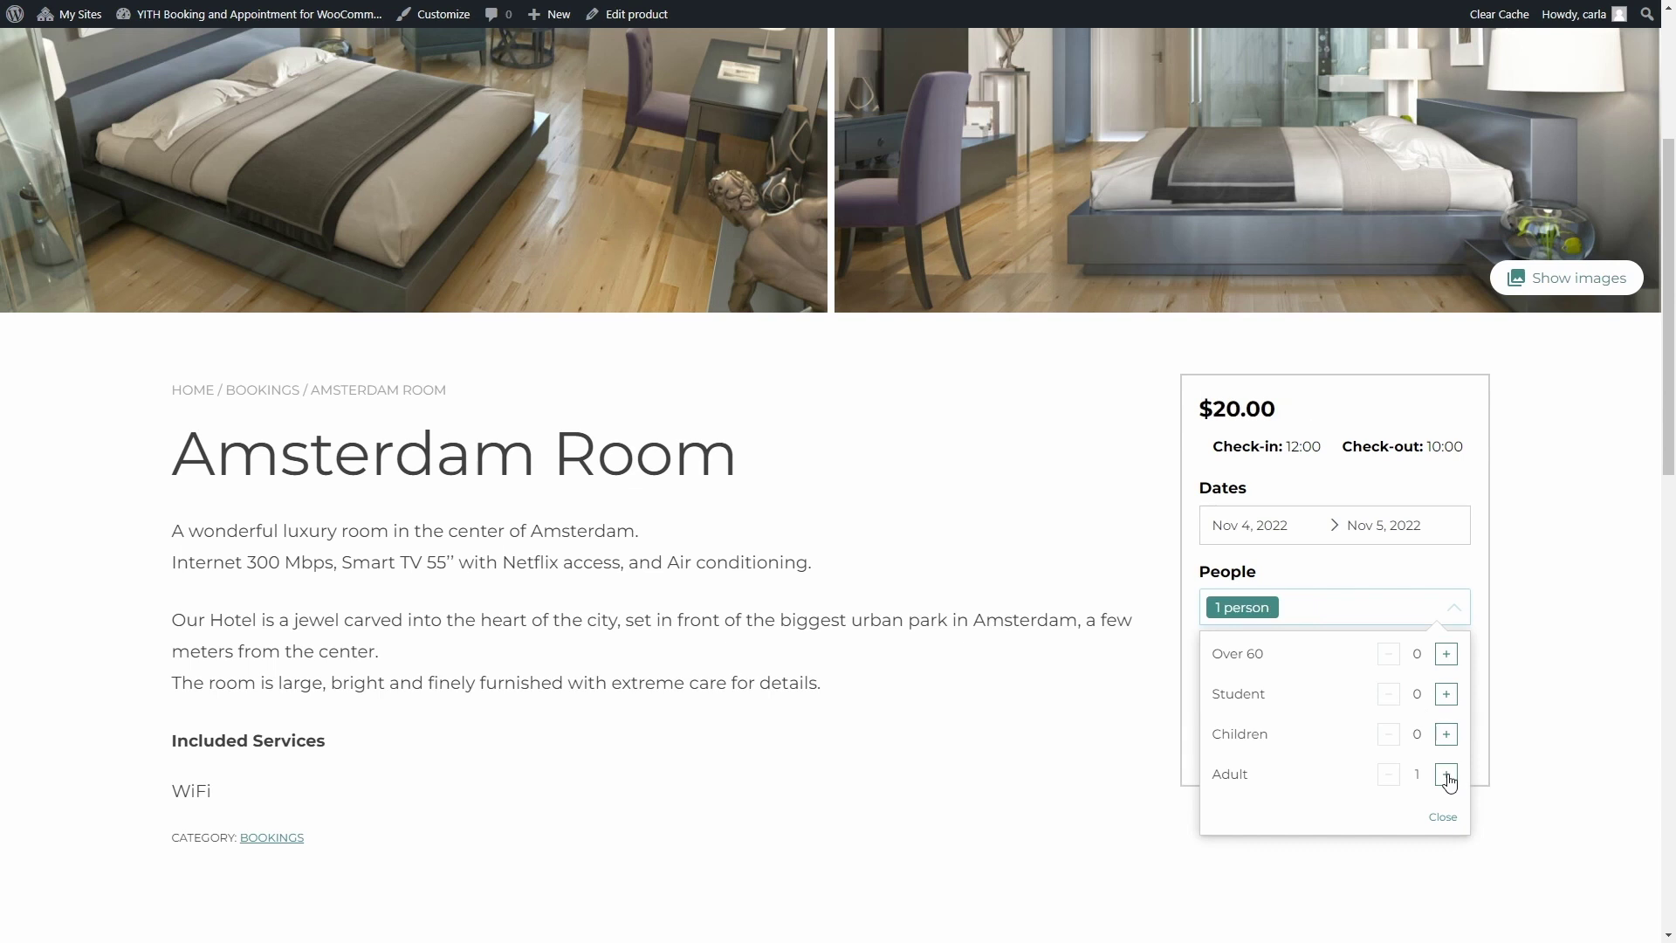
{"action": "left_click", "coordinate": [1446, 776]}
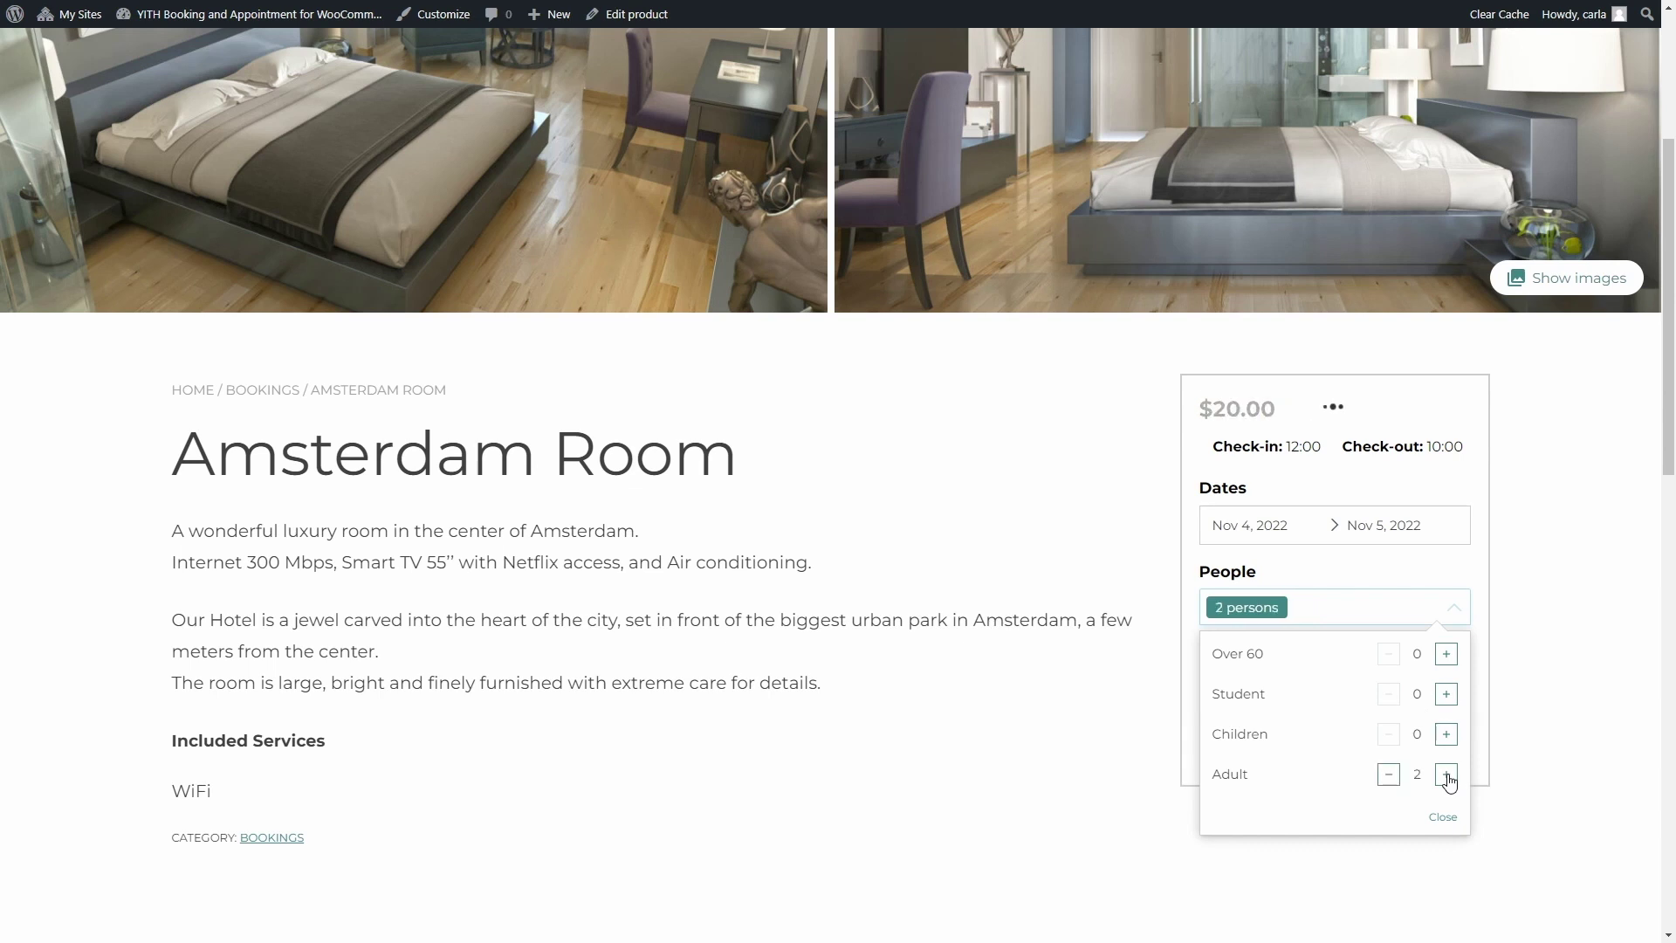
{"action": "left_click", "coordinate": [1446, 776]}
{"action": "left_click", "coordinate": [1388, 775]}
{"action": "left_click", "coordinate": [1389, 774]}
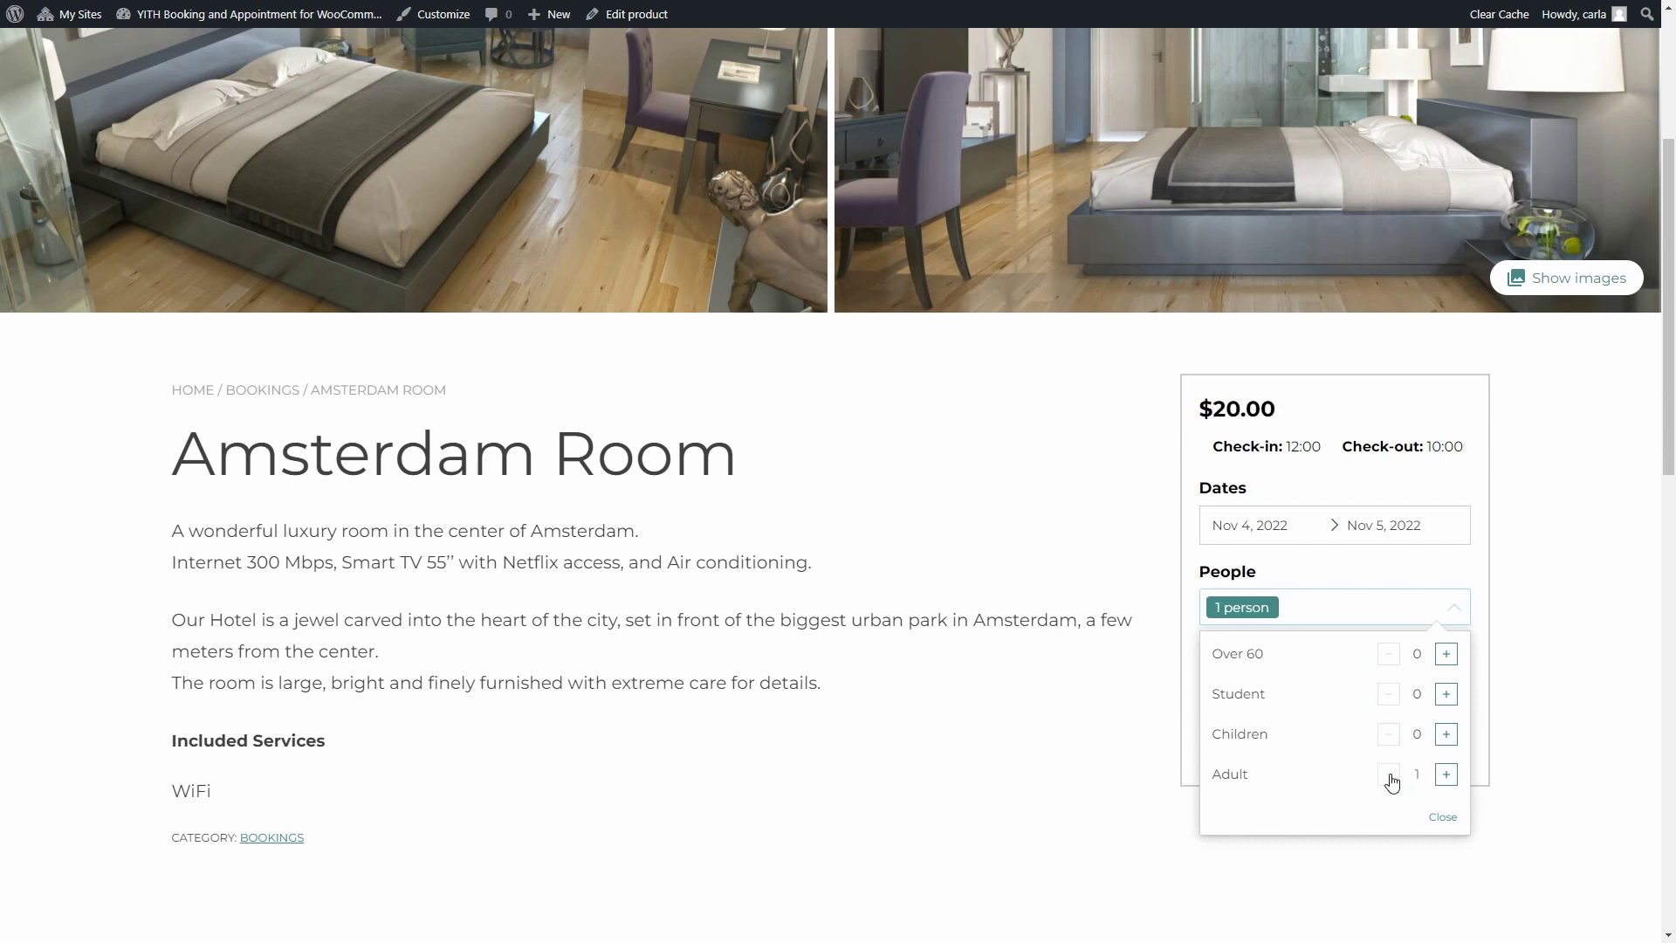
{"action": "left_click", "coordinate": [1447, 696]}
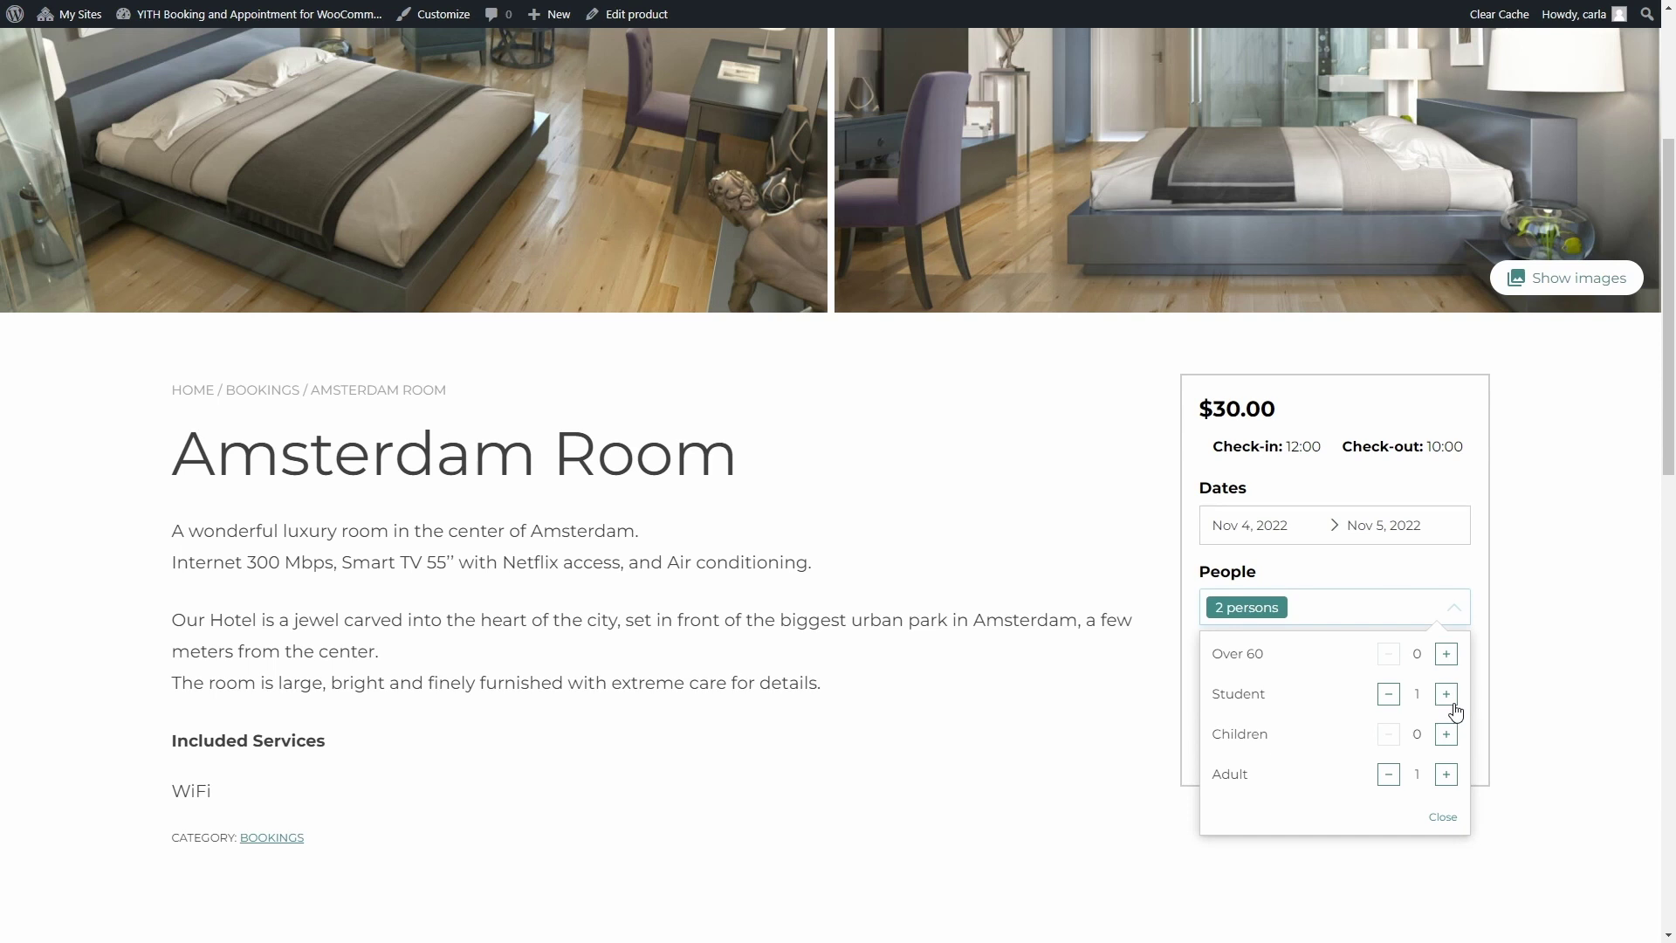
{"action": "left_click", "coordinate": [1452, 704]}
{"action": "left_click", "coordinate": [1454, 709]}
{"action": "left_click", "coordinate": [1489, 619]}
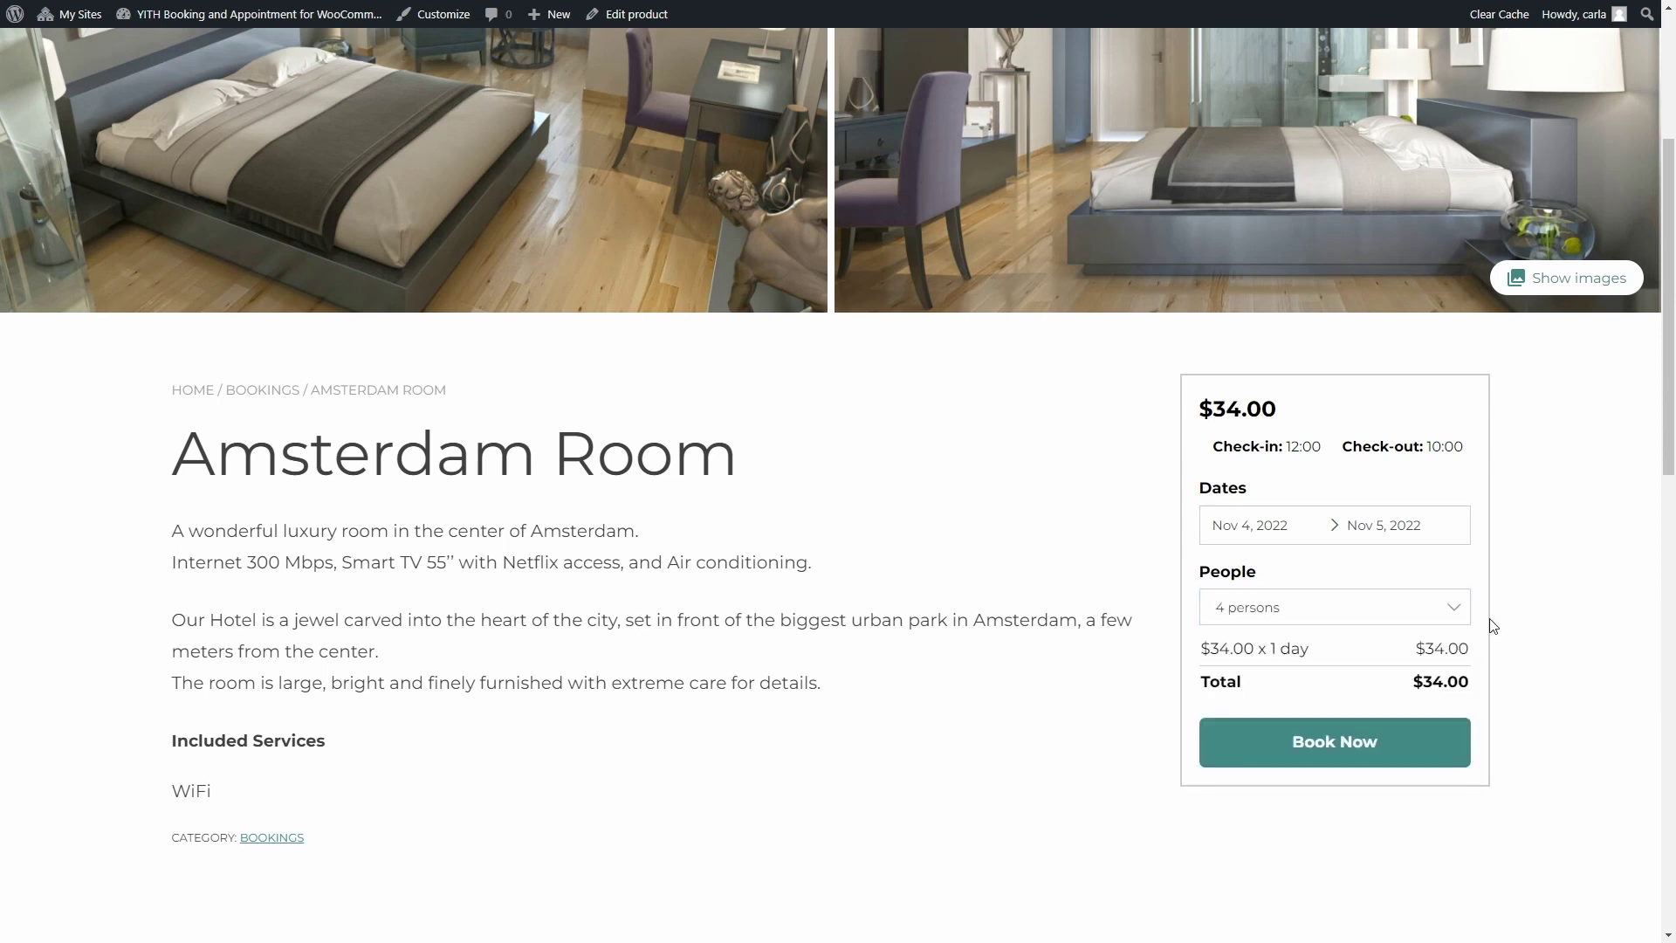